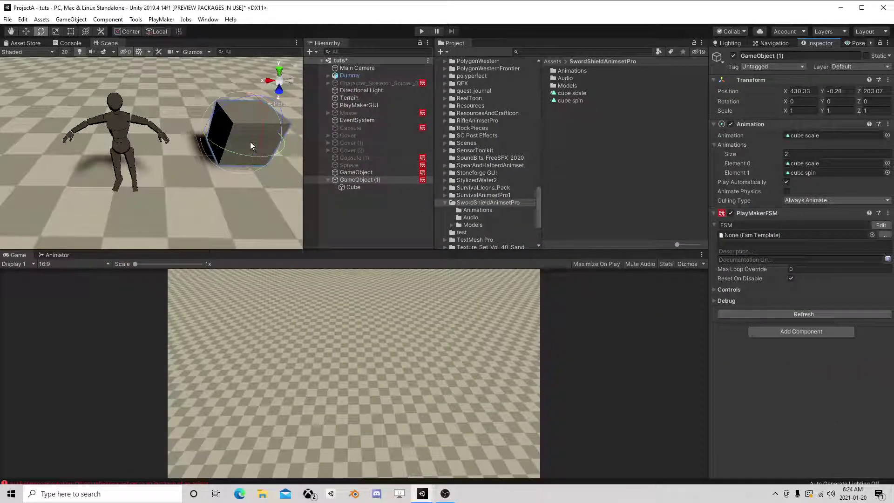
# Orbit the scene view and select GameObject (1).
pyautogui.keyDown('alt'); pyautogui.moveTo(257, 141); pyautogui.dragTo(206, 138); pyautogui.keyUp('alt')
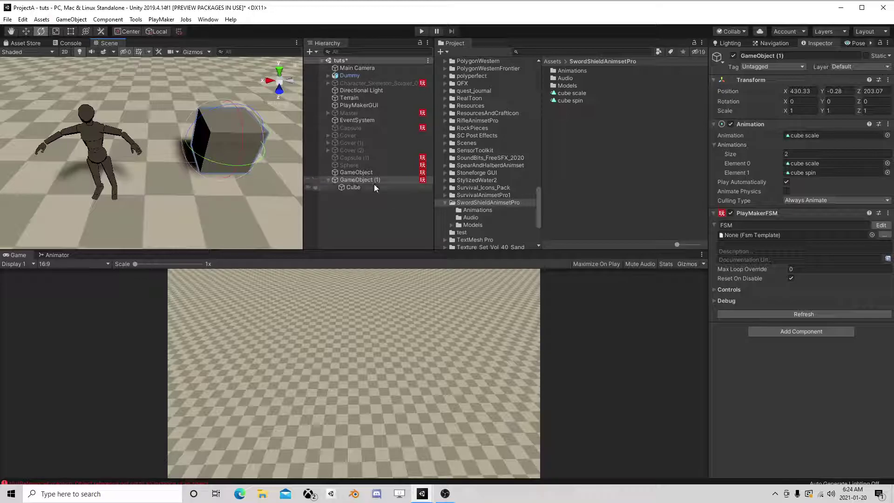
pyautogui.click(351, 186)
pyautogui.click(359, 179)
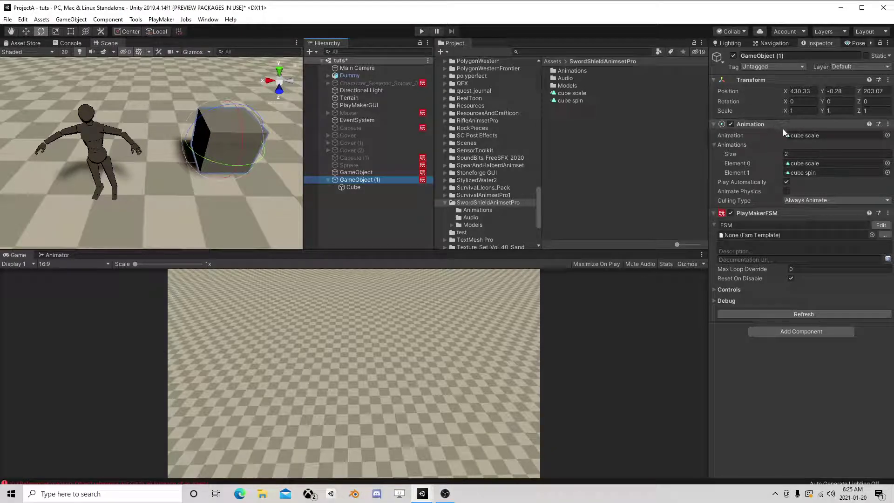
# Open the Animation window and create a new clip saved as 'cube jump'.
pyautogui.click(215, 20)
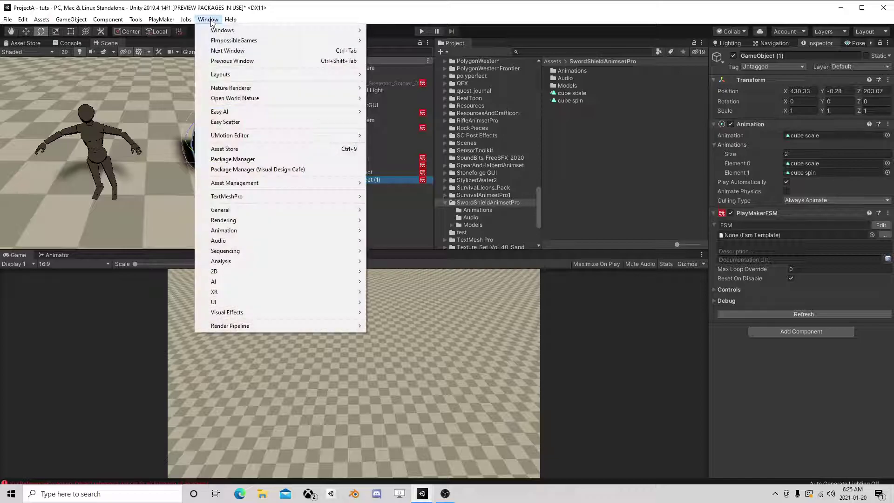
pyautogui.moveTo(238, 228)
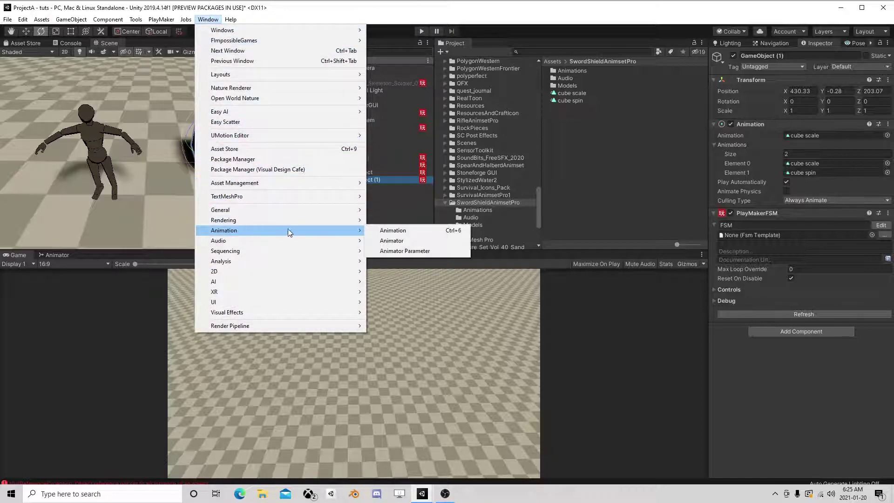
pyautogui.click(398, 230)
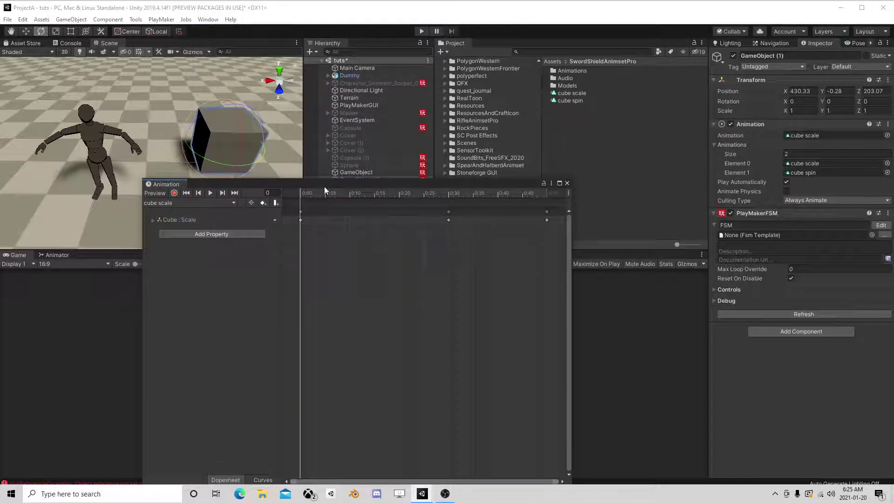
pyautogui.moveTo(324, 186); pyautogui.dragTo(377, 235)
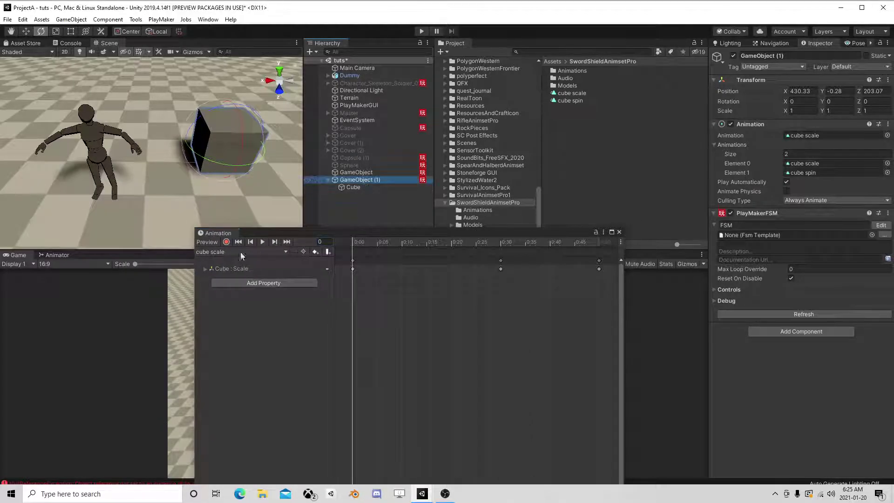
pyautogui.click(228, 252)
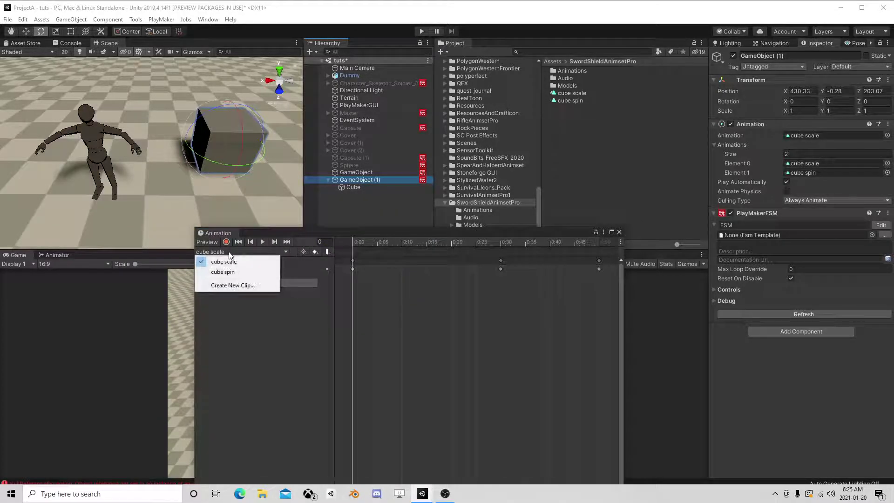
pyautogui.click(228, 285)
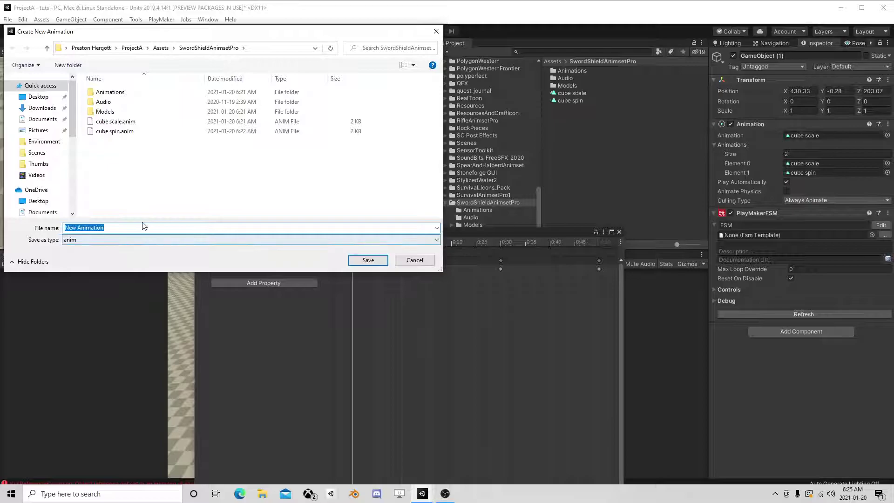
pyautogui.write('cub')
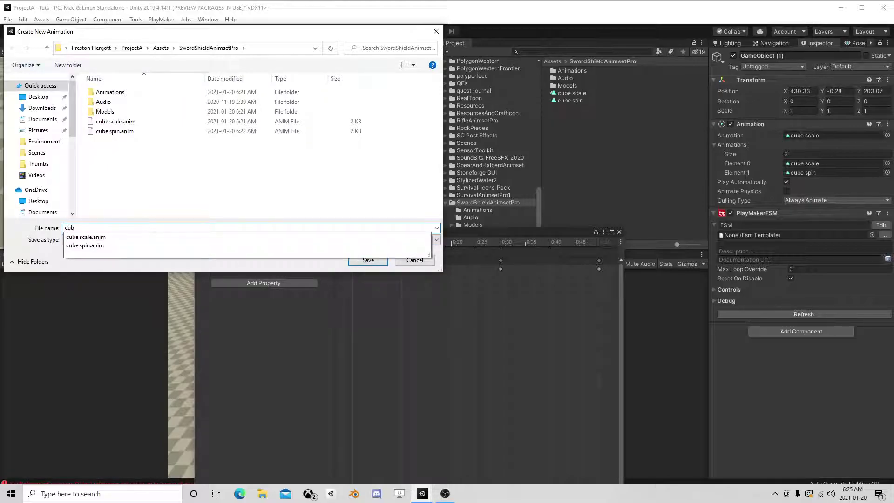
pyautogui.write('e jump')
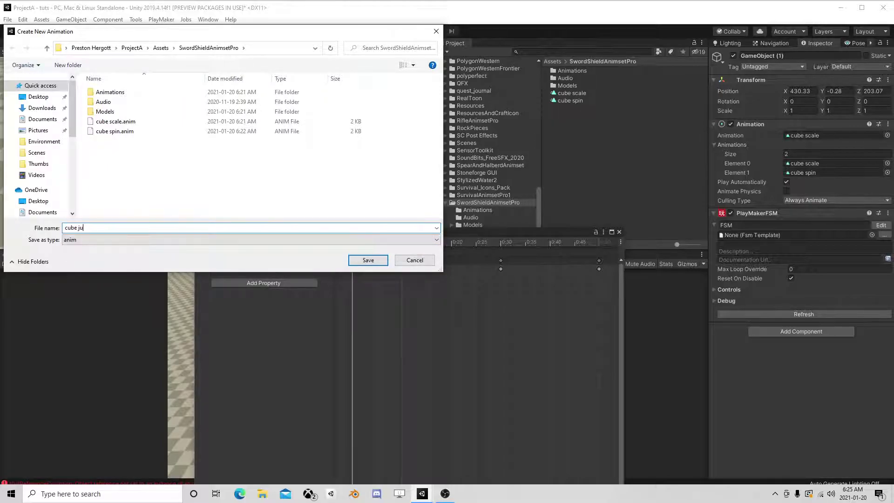
pyautogui.click(361, 259)
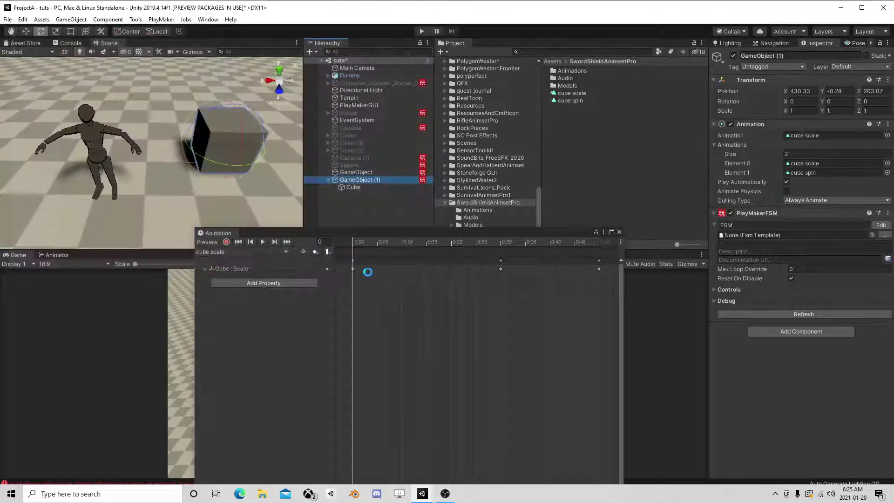
# Record a keyframe at frame 30 with the cube raised to Y 2.225.
pyautogui.click(226, 242)
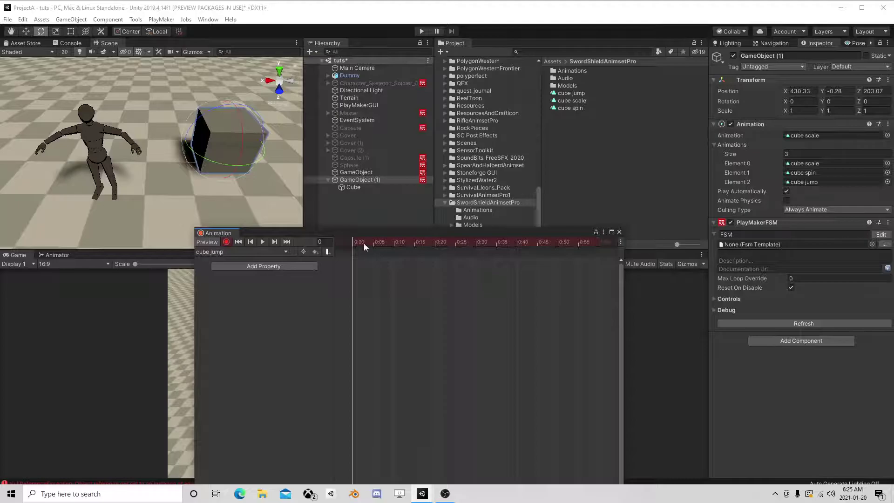
pyautogui.moveTo(364, 243); pyautogui.dragTo(476, 247)
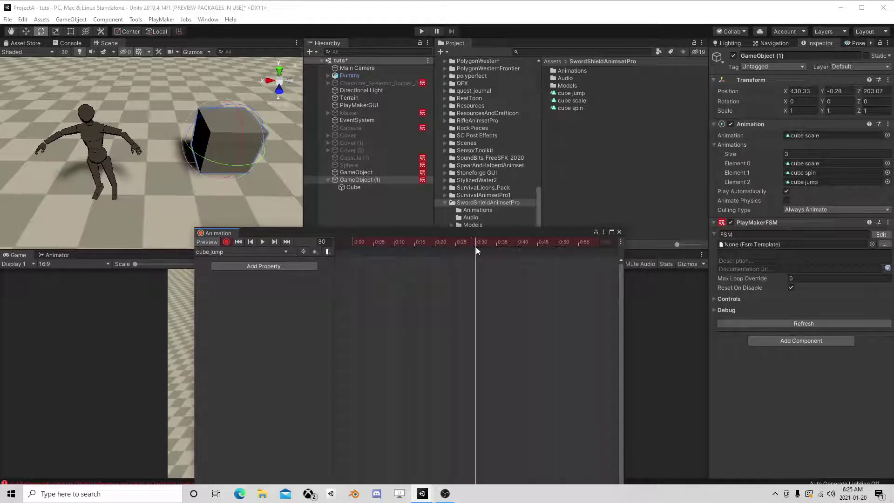
pyautogui.click(26, 31)
pyautogui.moveTo(182, 147); pyautogui.dragTo(193, 68)
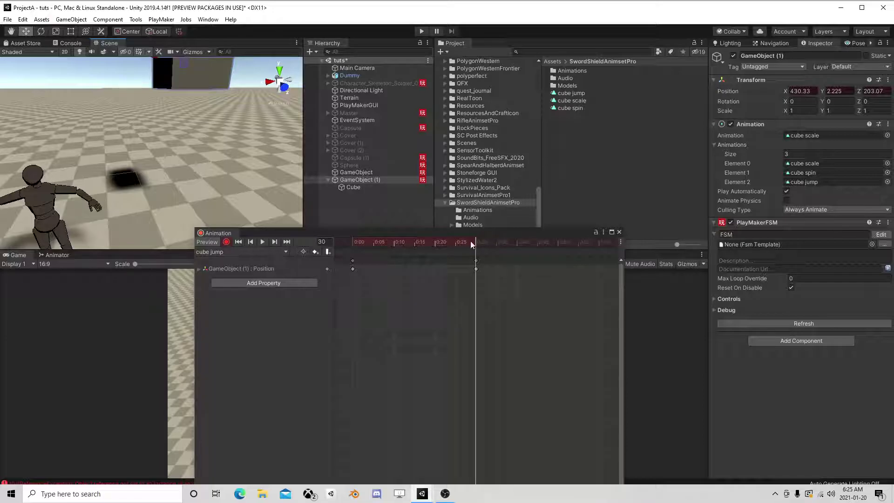
# At frame 40, set the Cube child's Position Y to 0.
pyautogui.moveTo(471, 243); pyautogui.dragTo(517, 251)
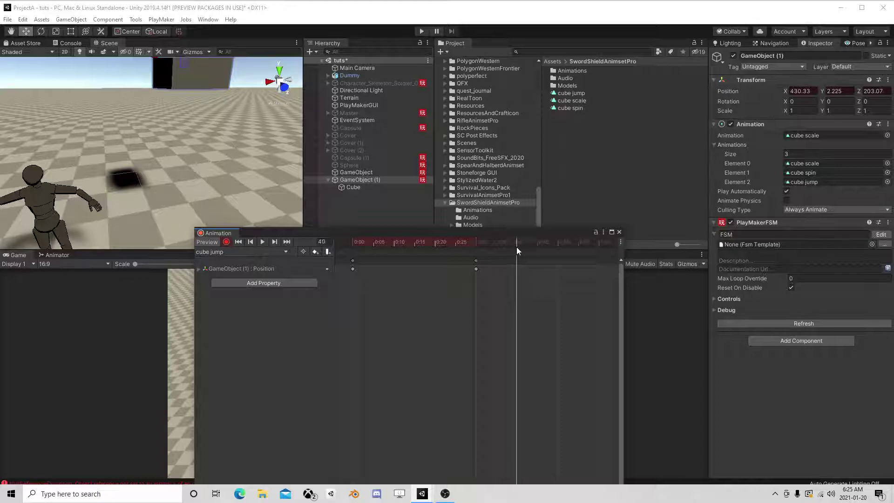
pyautogui.click(381, 186)
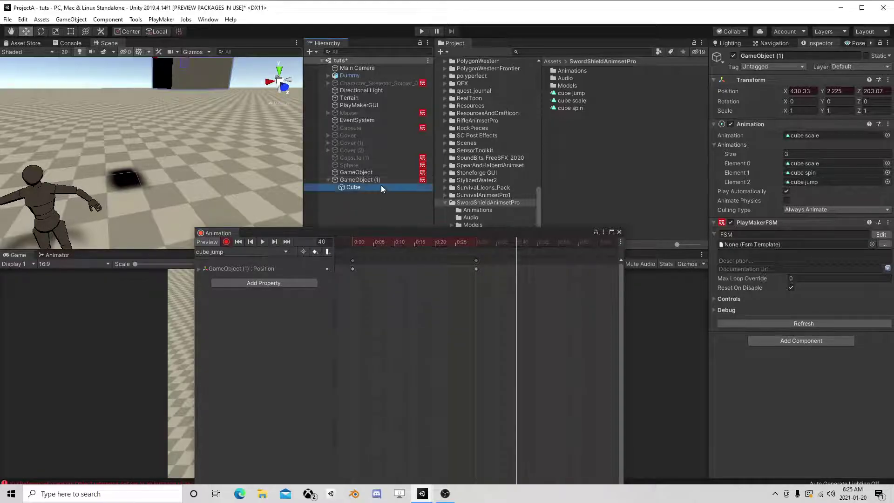
pyautogui.click(841, 92)
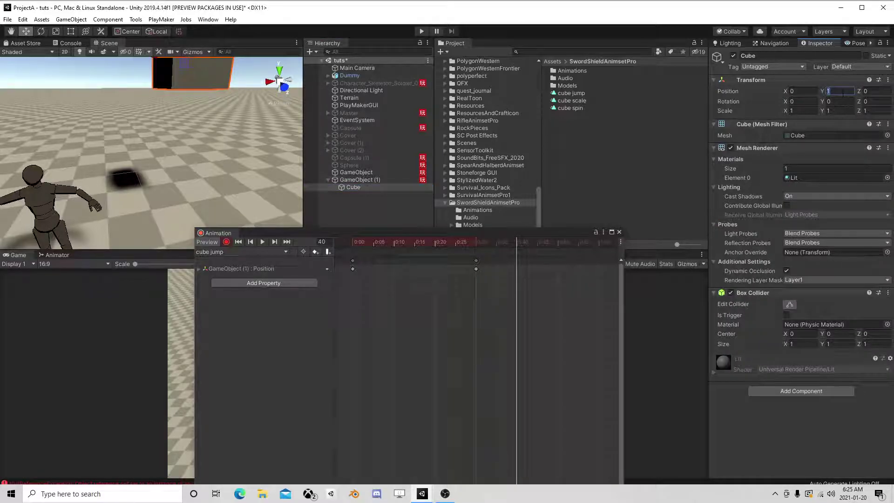
pyautogui.write('0')
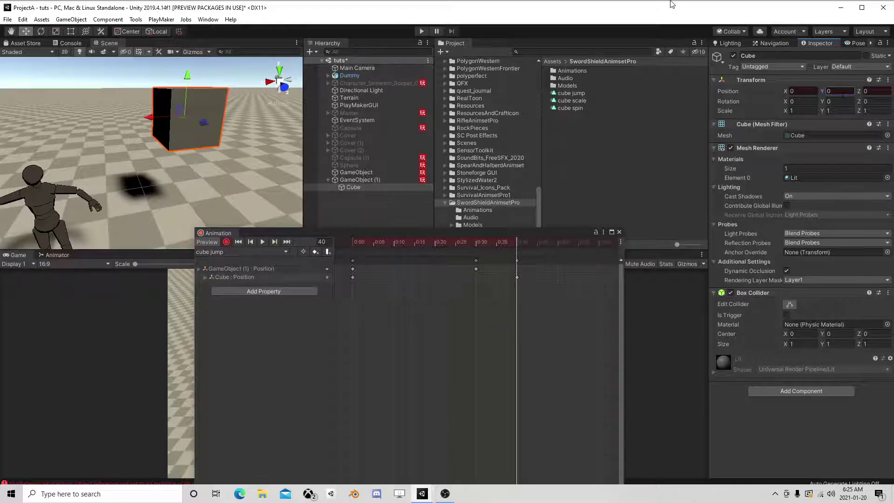
# Stop recording and play back the cube jump clip.
pyautogui.click(226, 242)
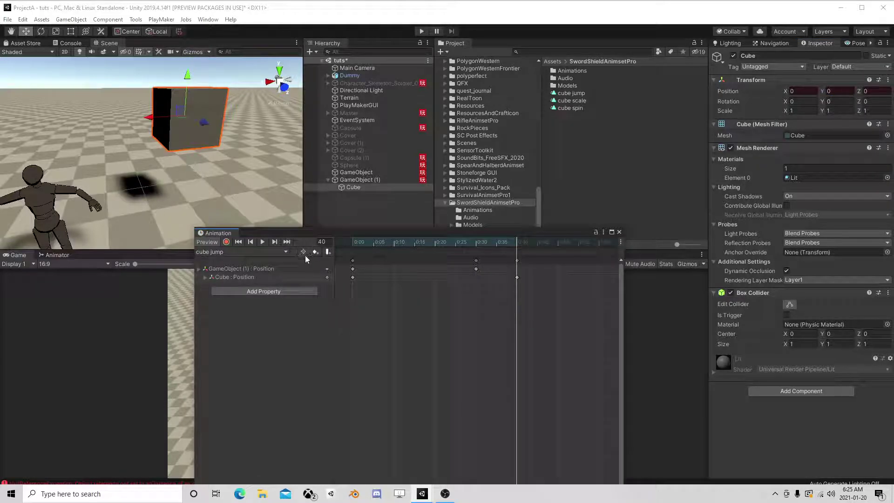
pyautogui.click(263, 242)
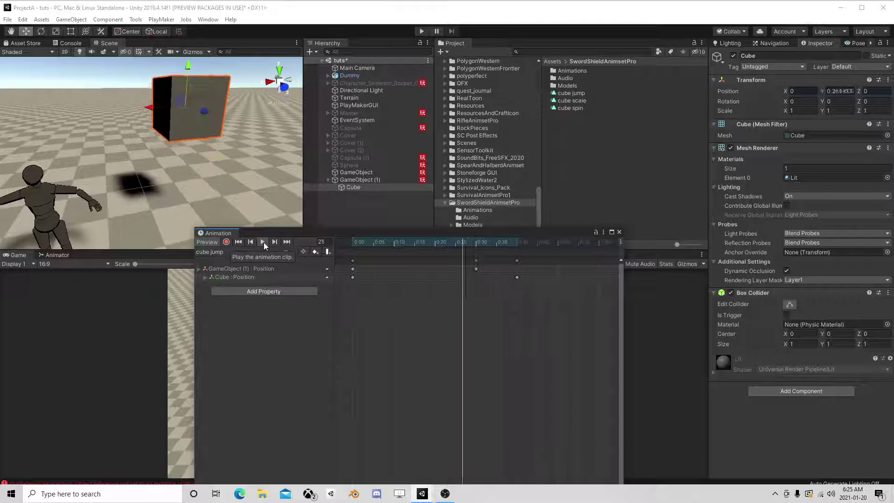
pyautogui.click(263, 242)
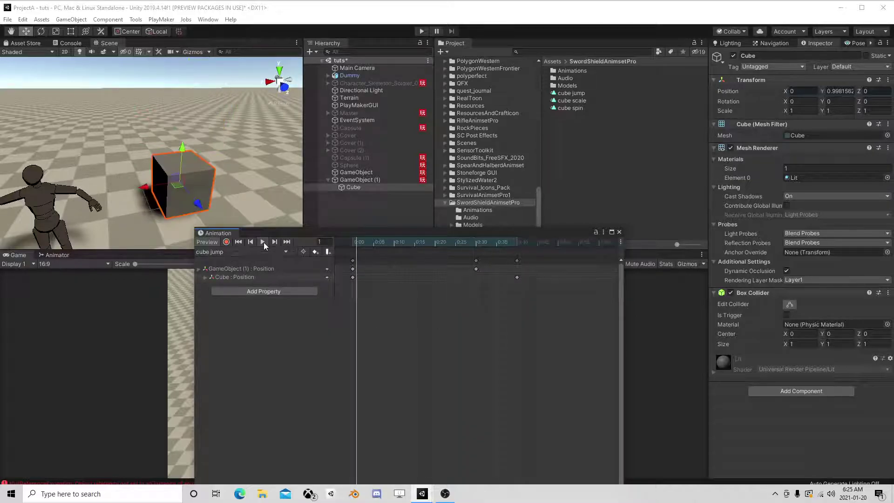
# Set the cube jump clip's Wrap Mode to Loop.
pyautogui.click(619, 231)
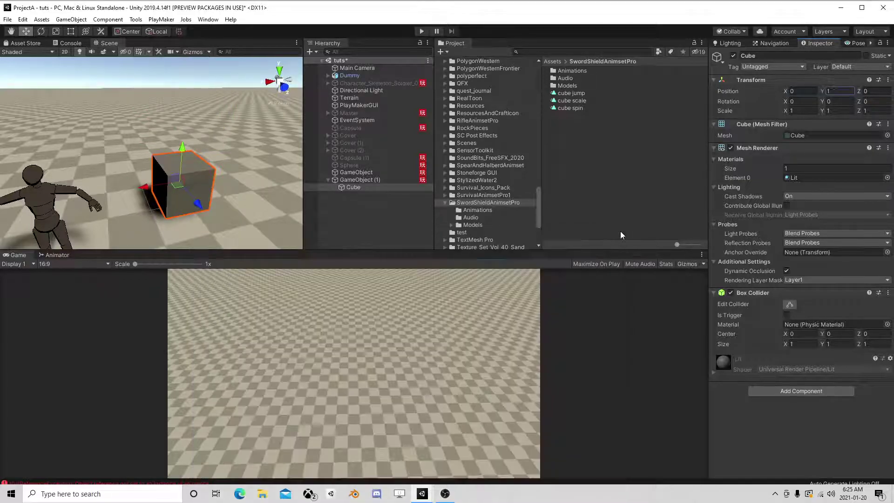
pyautogui.click(571, 93)
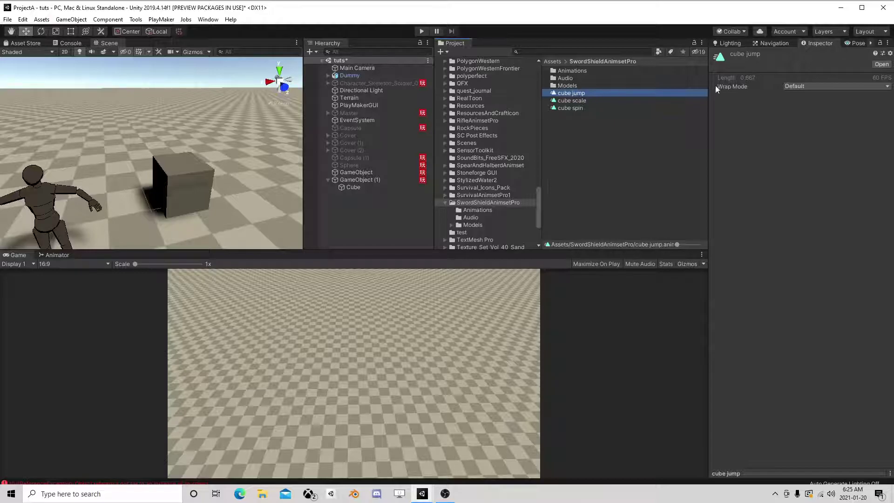
pyautogui.click(814, 86)
pyautogui.click(809, 117)
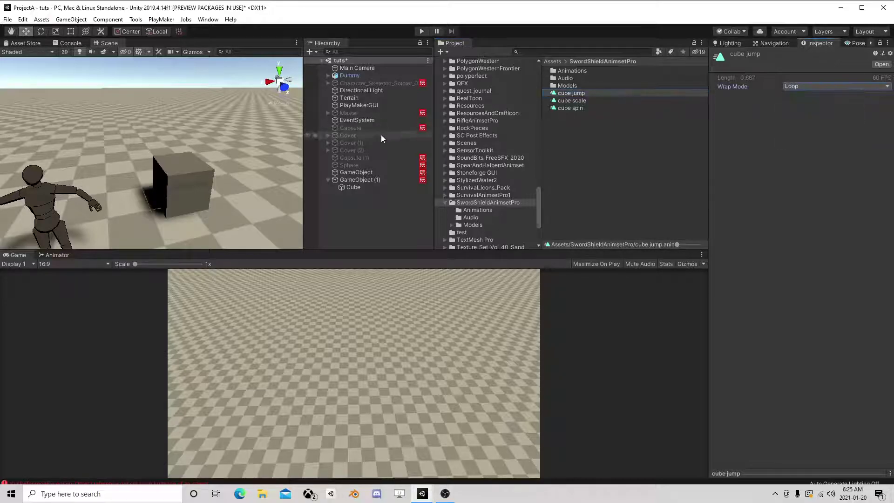
# Open GameObject (1)'s FSM in PlayMaker and inspect State 2, which plays cube spin.
pyautogui.click(358, 179)
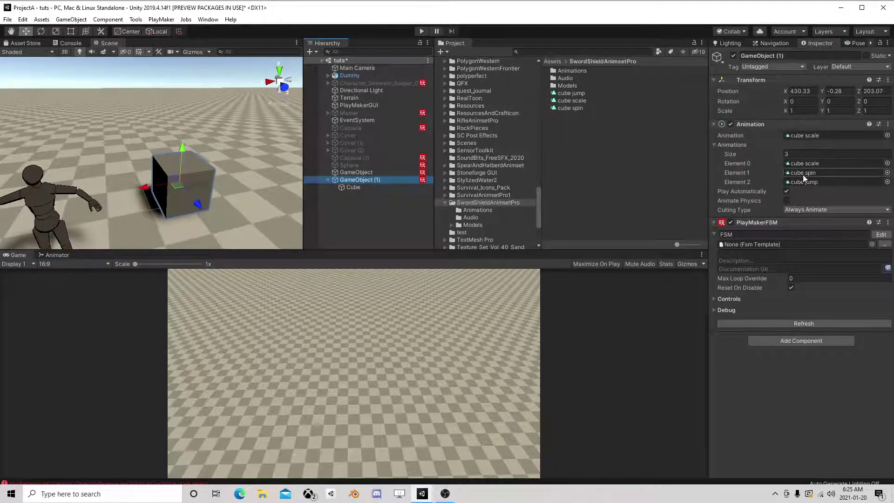
pyautogui.click(877, 236)
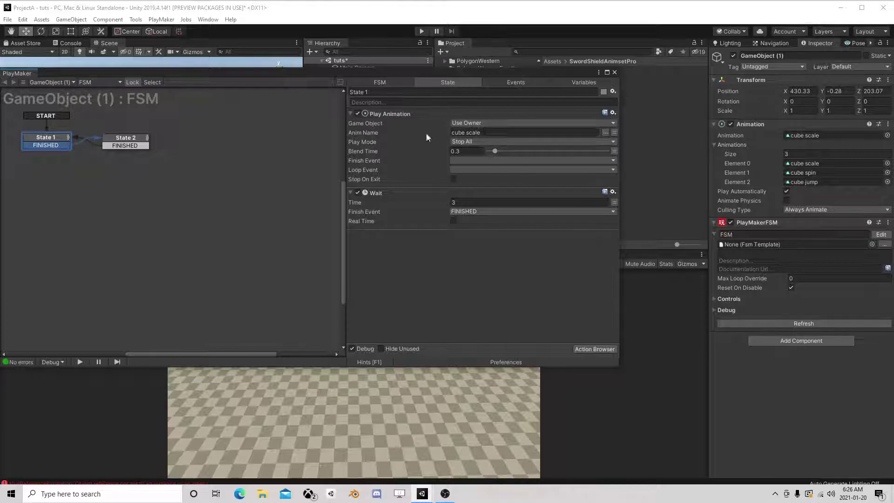
pyautogui.click(115, 139)
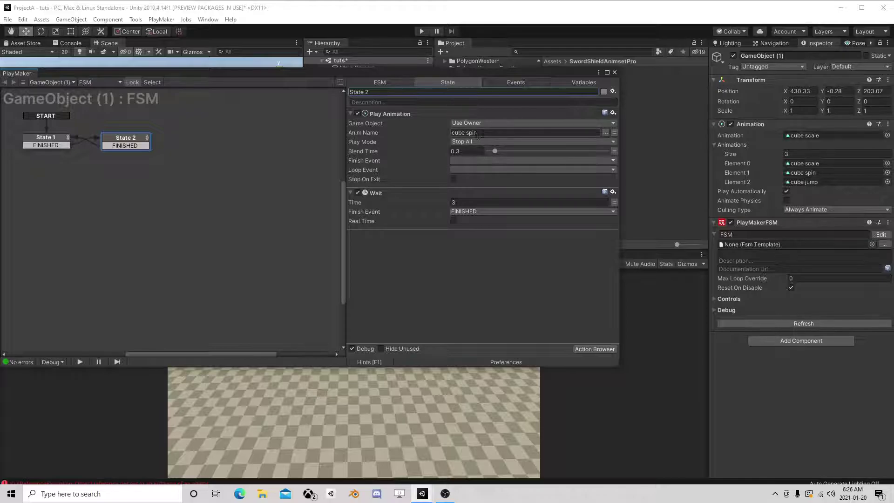
# Enter Play mode and select Dummy to show its Transform and Animator components.
pyautogui.click(614, 73)
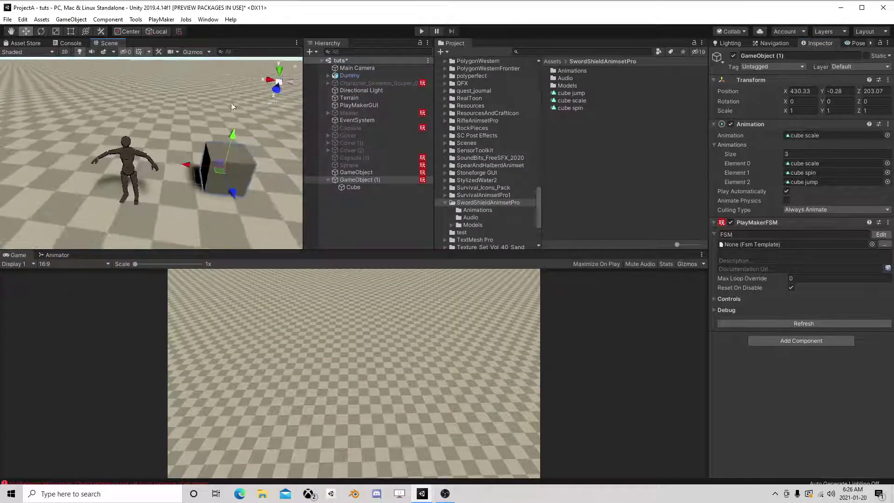
pyautogui.click(421, 31)
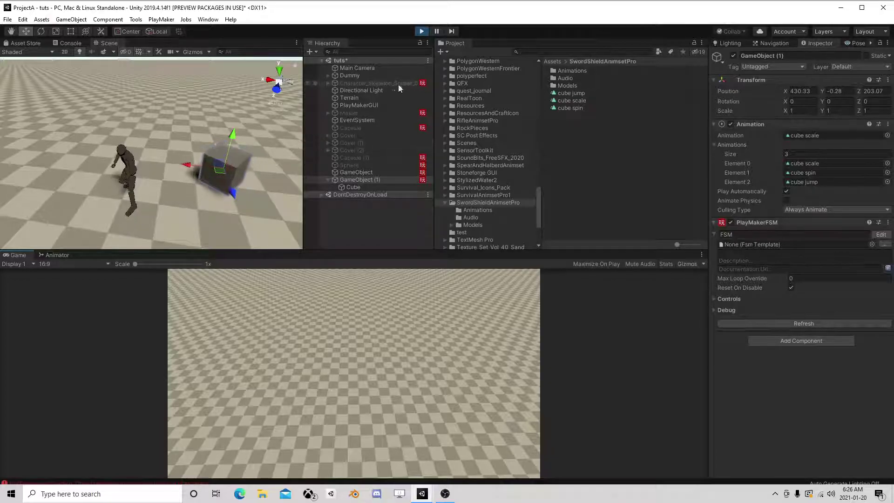
pyautogui.scroll(3, 179, 173)
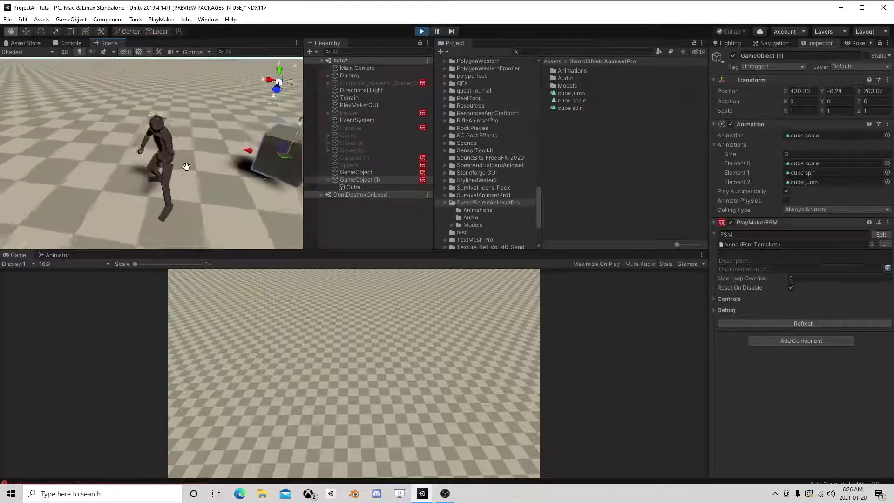
pyautogui.scroll(5, 185, 170)
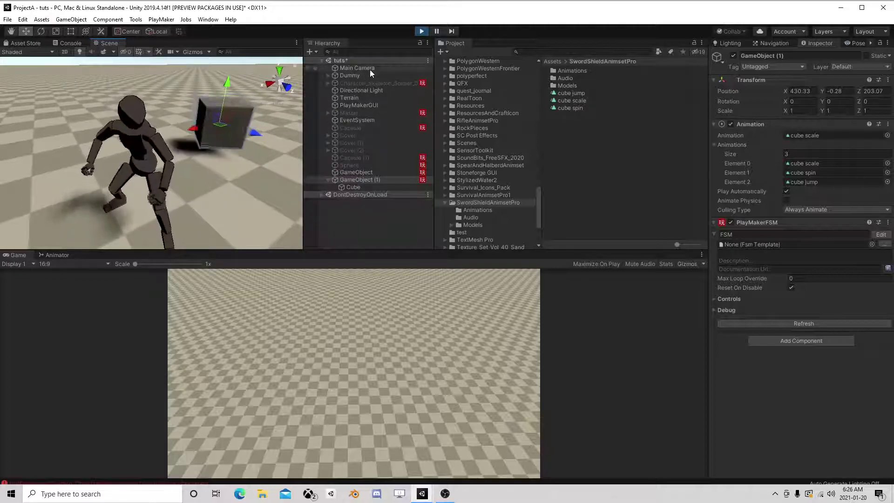
pyautogui.click(359, 77)
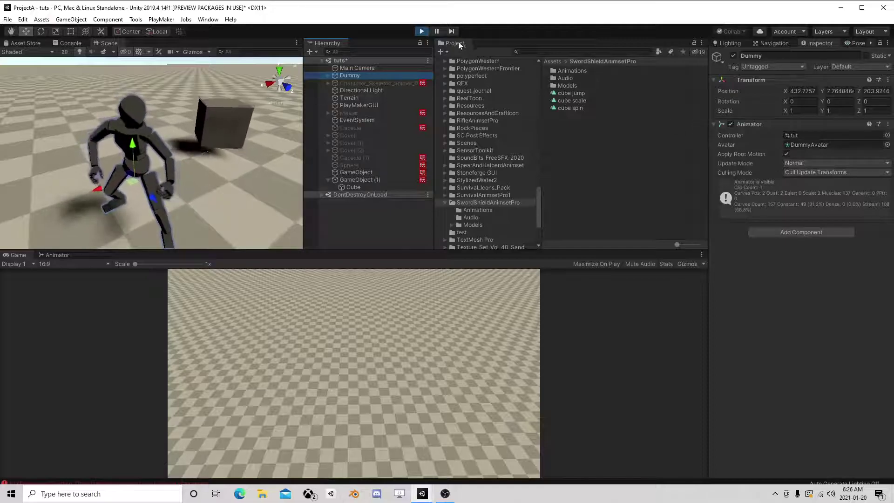
# Exit Play mode and move Sword_Idle lower in the Animator graph to make room.
pyautogui.hotkey('ctrl', 'p')
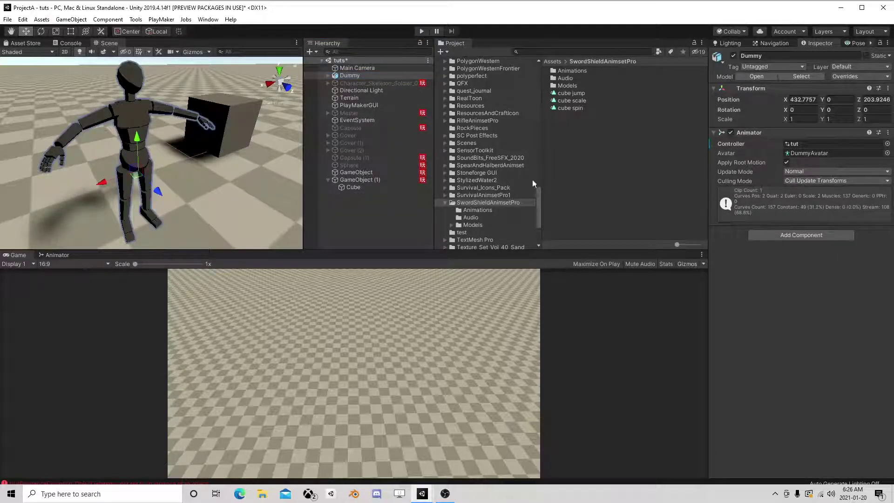
pyautogui.click(58, 255)
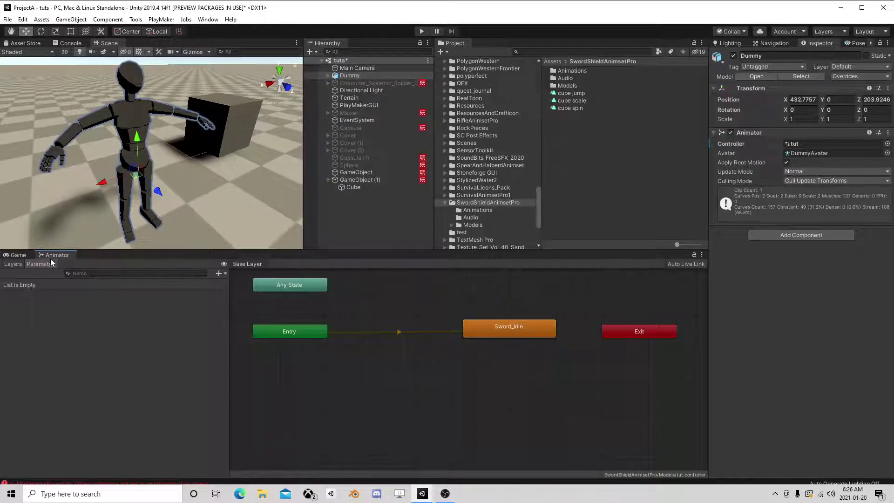
pyautogui.moveTo(498, 327); pyautogui.dragTo(432, 338)
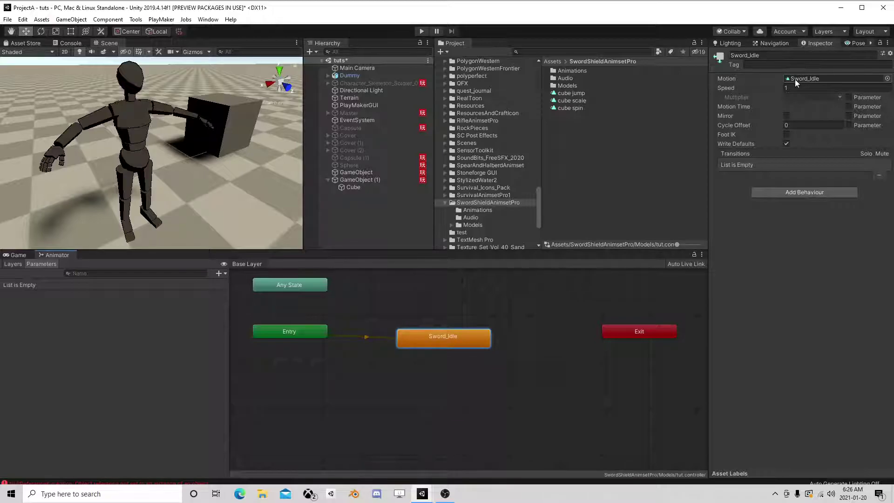
pyautogui.moveTo(464, 337); pyautogui.dragTo(455, 369)
# Add KnockdownFront1 and KnockdownRight states above Sword_Idle from the Animations folder.
pyautogui.click(477, 209)
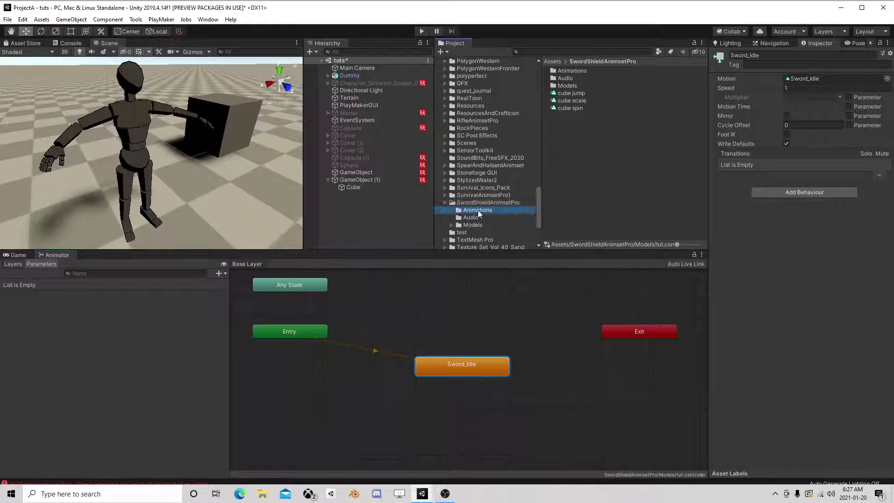
pyautogui.moveTo(599, 169); pyautogui.dragTo(428, 315)
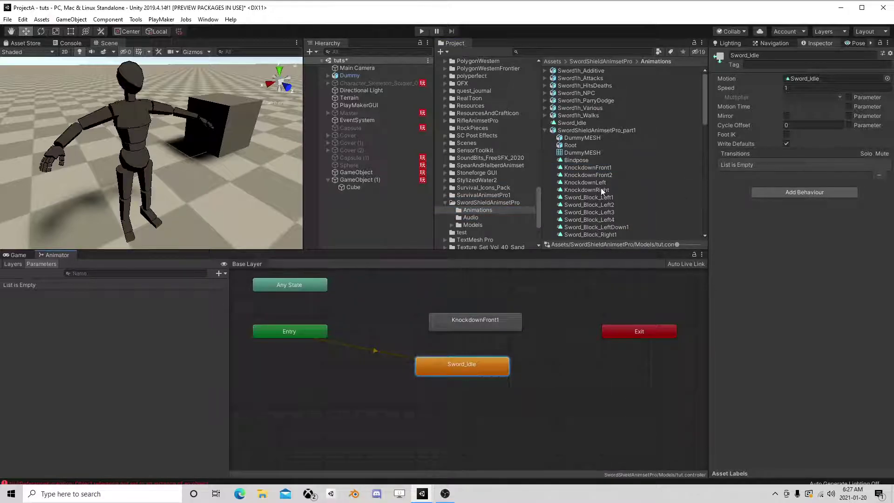
pyautogui.moveTo(602, 191); pyautogui.dragTo(370, 287)
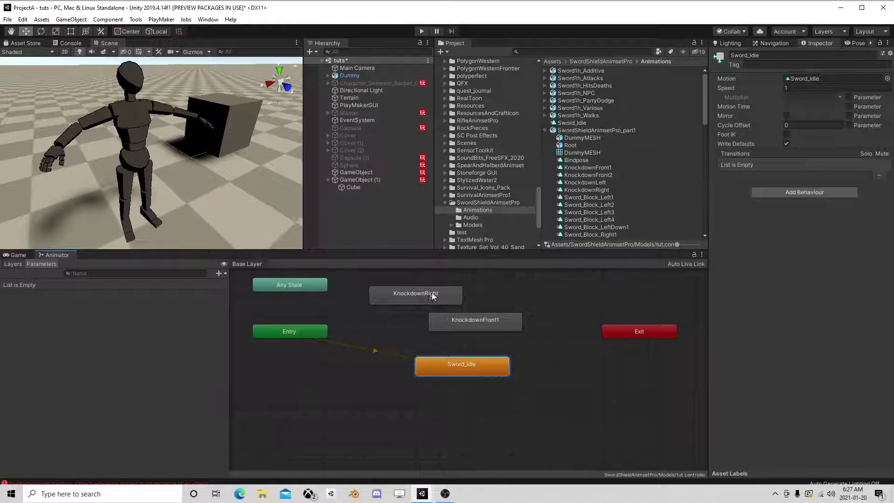
pyautogui.moveTo(432, 296); pyautogui.dragTo(454, 324)
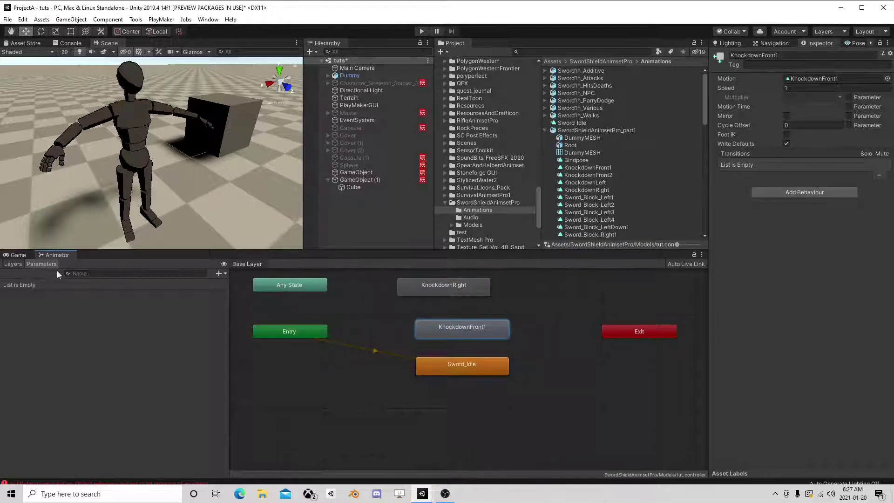
# Add a Trigger parameter named hit.
pyautogui.click(220, 273)
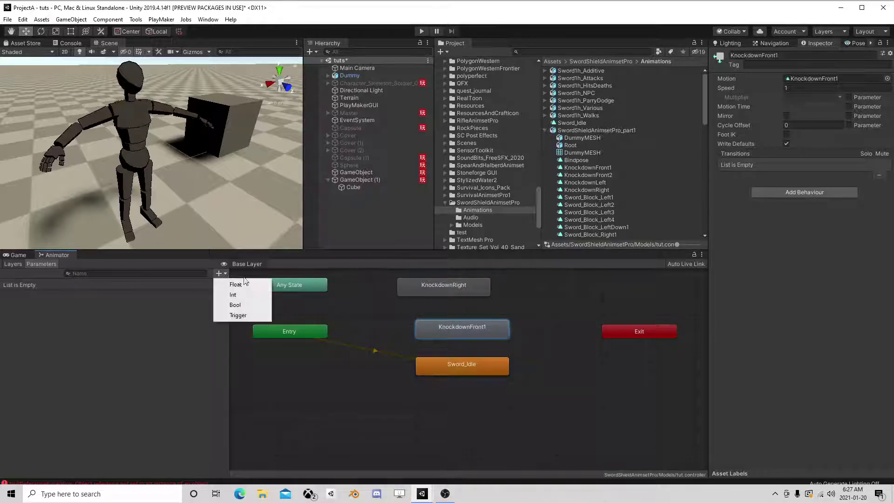
pyautogui.click(239, 315)
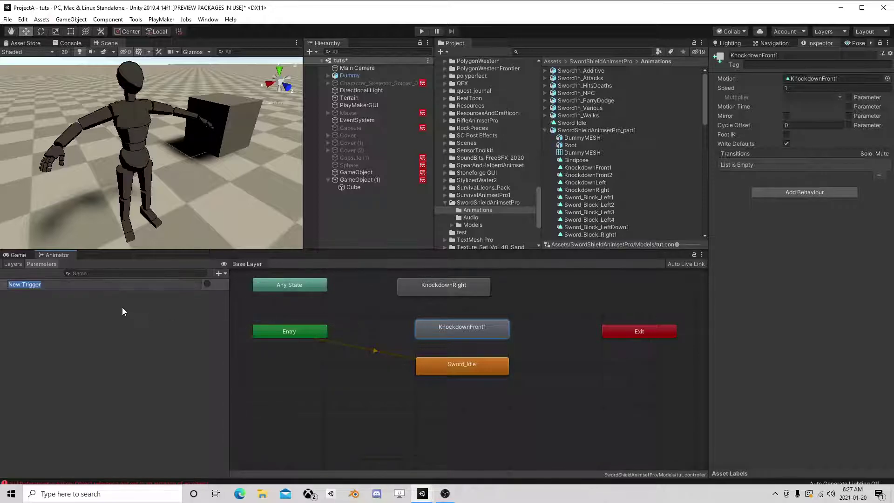
pyautogui.write('hit')
pyautogui.press('Return')
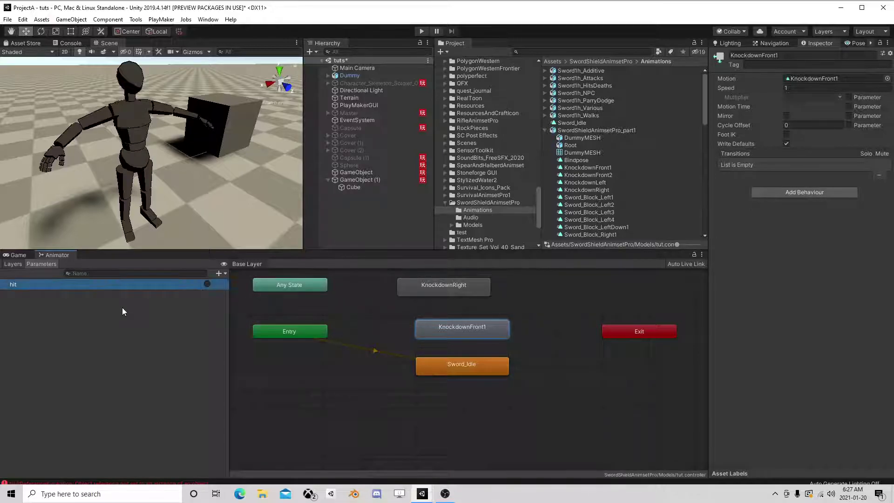
# Create transitions from Sword_Idle to KnockdownFront1 and from KnockdownFront1 back.
pyautogui.click(470, 363)
pyautogui.rightClick(469, 364)
pyautogui.click(489, 370)
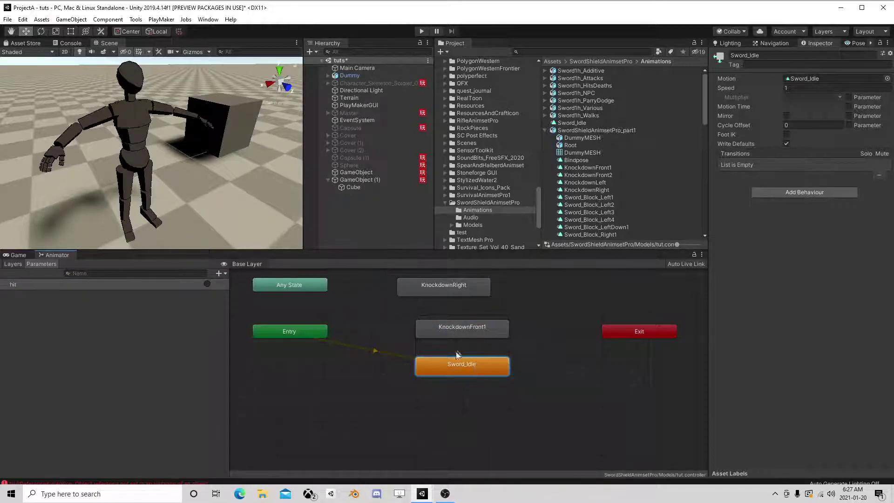
pyautogui.click(554, 375)
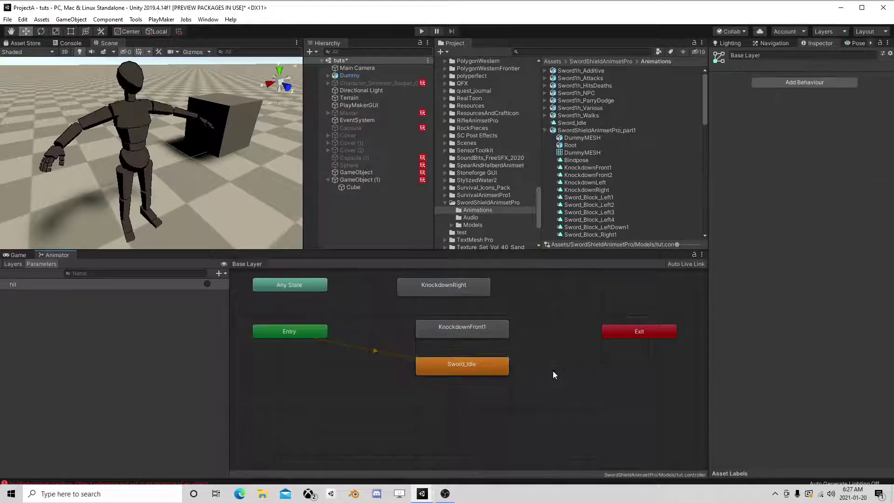
pyautogui.rightClick(468, 365)
pyautogui.click(489, 371)
pyautogui.click(469, 329)
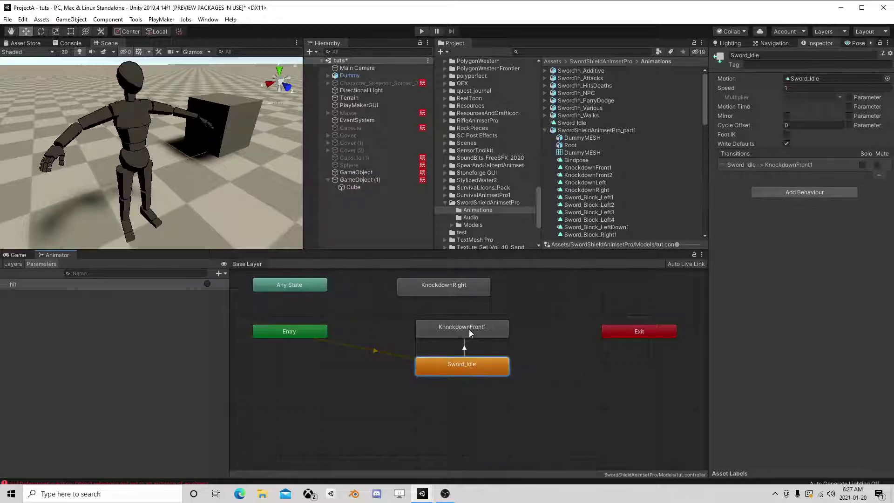
pyautogui.click(469, 325)
pyautogui.rightClick(460, 325)
pyautogui.click(475, 333)
pyautogui.click(457, 360)
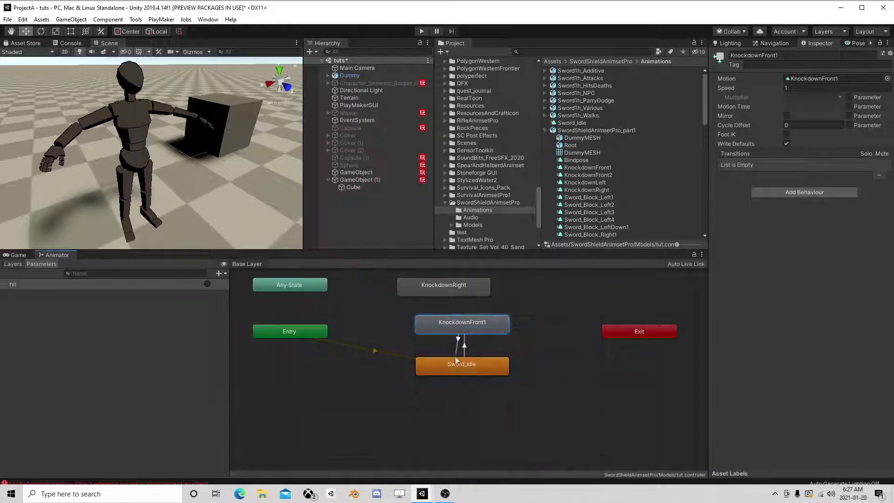
pyautogui.click(457, 361)
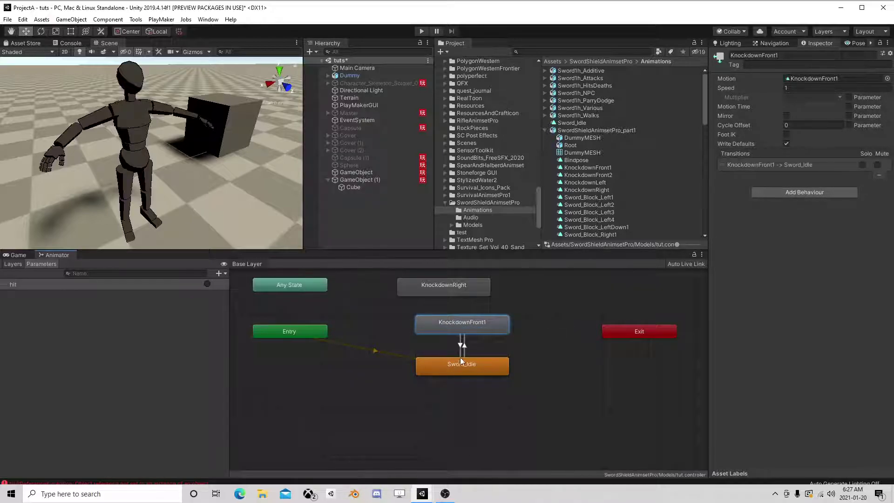
# Require the hit trigger on the Sword_Idle to KnockdownFront1 transition.
pyautogui.click(307, 283)
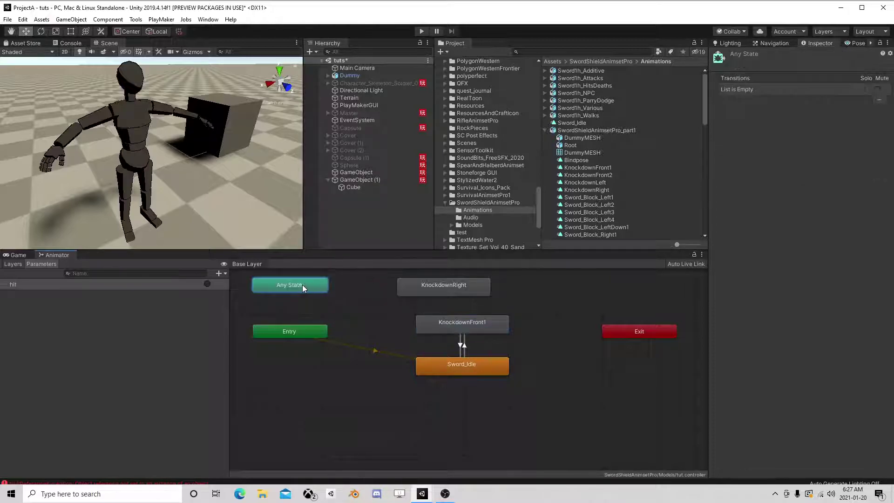
pyautogui.click(464, 347)
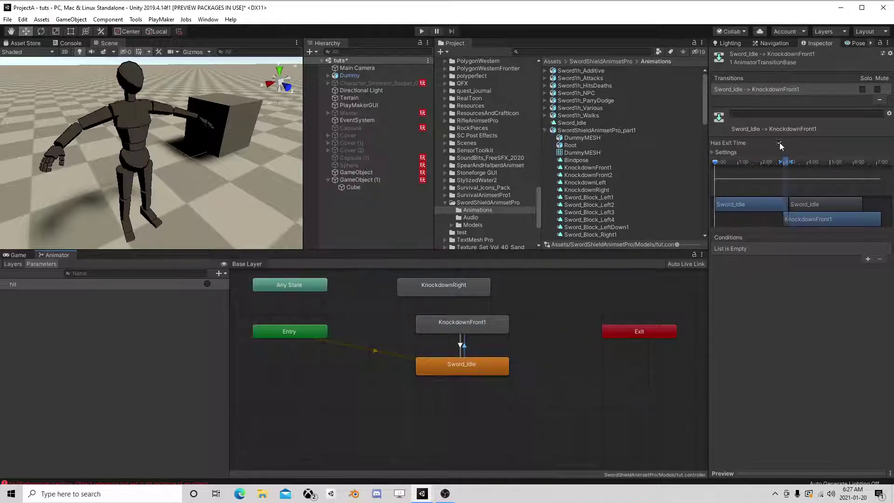
pyautogui.click(779, 144)
pyautogui.click(780, 143)
pyautogui.click(867, 259)
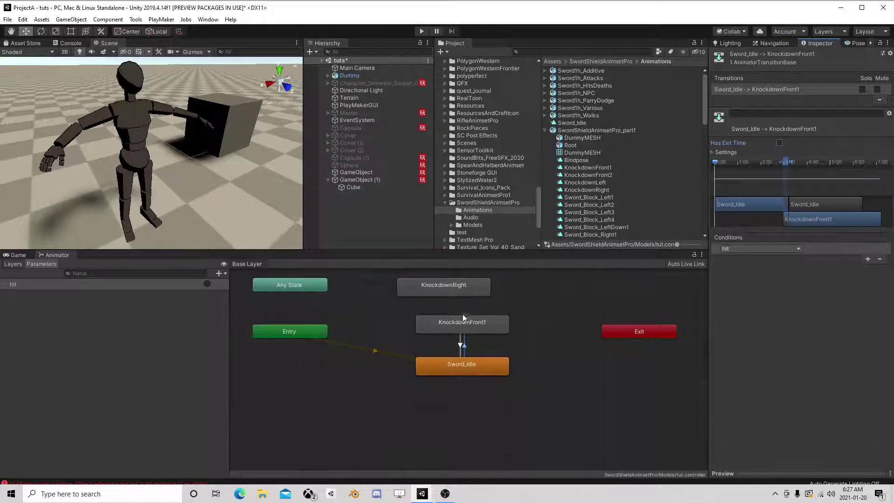
pyautogui.click(460, 345)
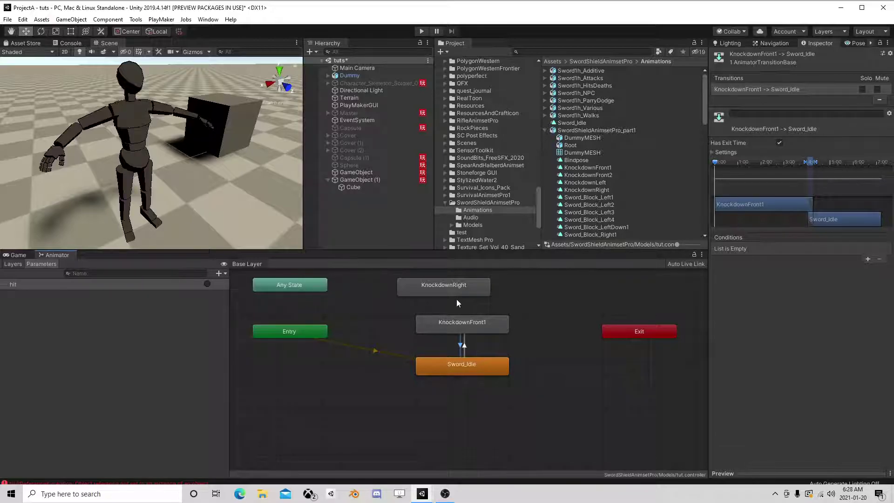
pyautogui.click(539, 331)
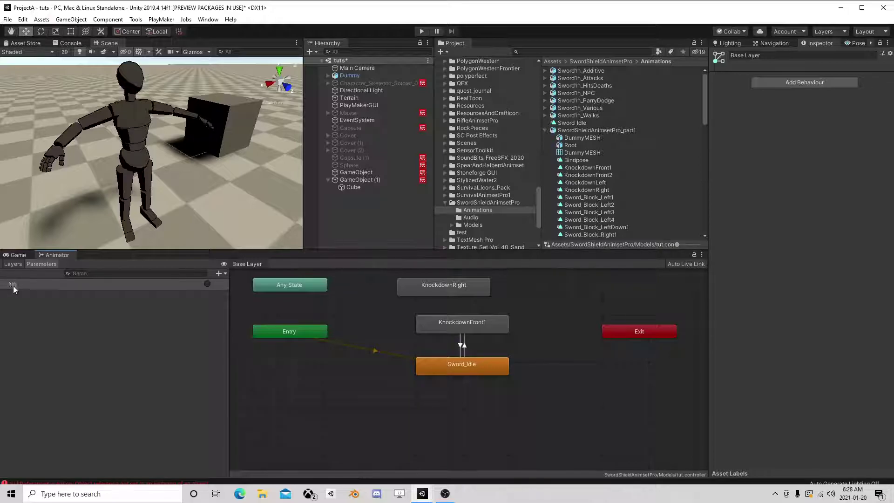
# Attach a PlayMakerFSM component to Dummy, unpack the prefab, and open its FSM.
pyautogui.click(350, 75)
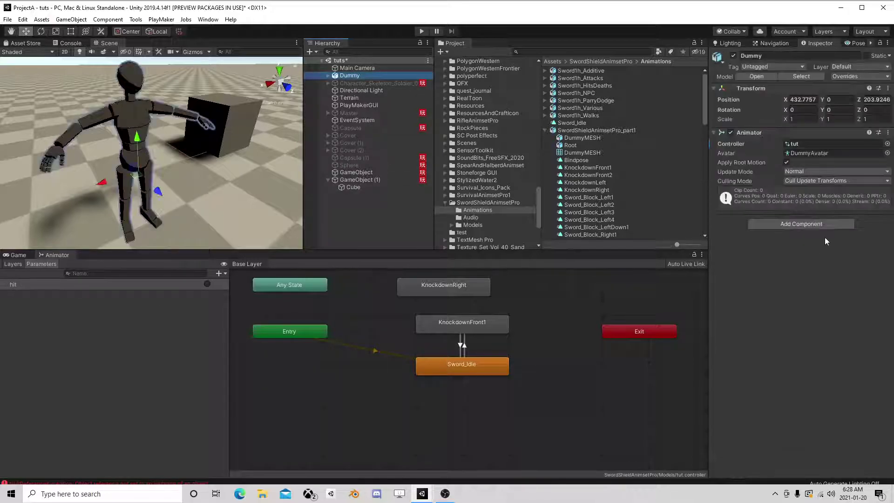
pyautogui.click(828, 223)
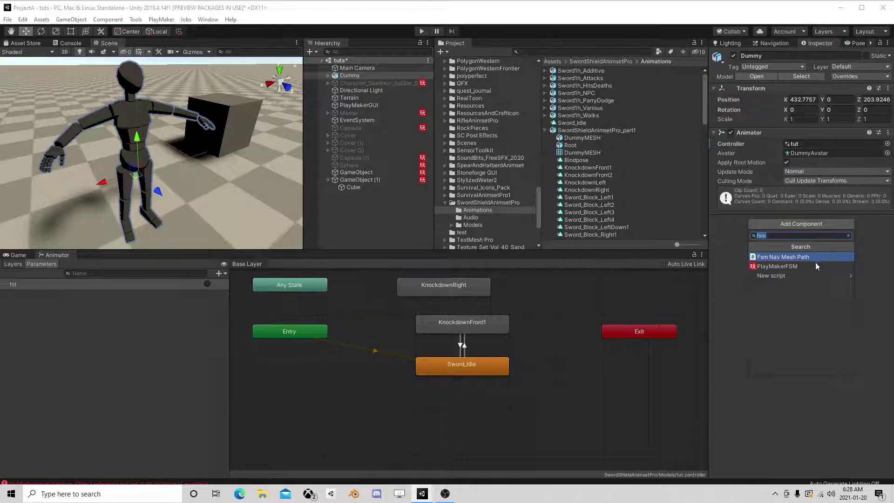
pyautogui.click(815, 261)
pyautogui.click(880, 231)
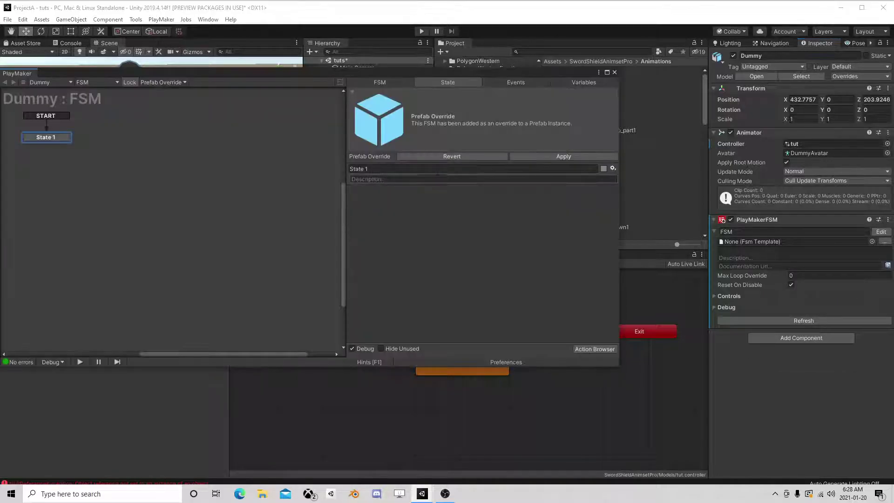
pyautogui.click(615, 73)
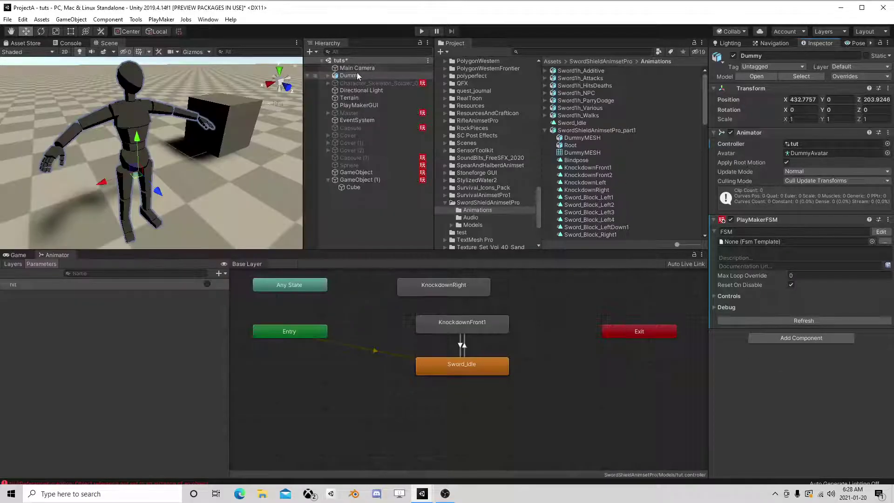
pyautogui.rightClick(356, 75)
pyautogui.click(399, 180)
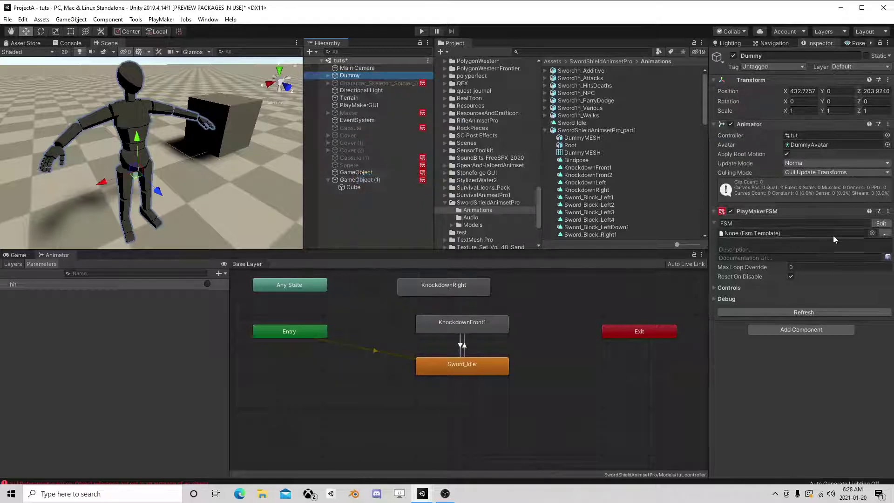
pyautogui.click(881, 223)
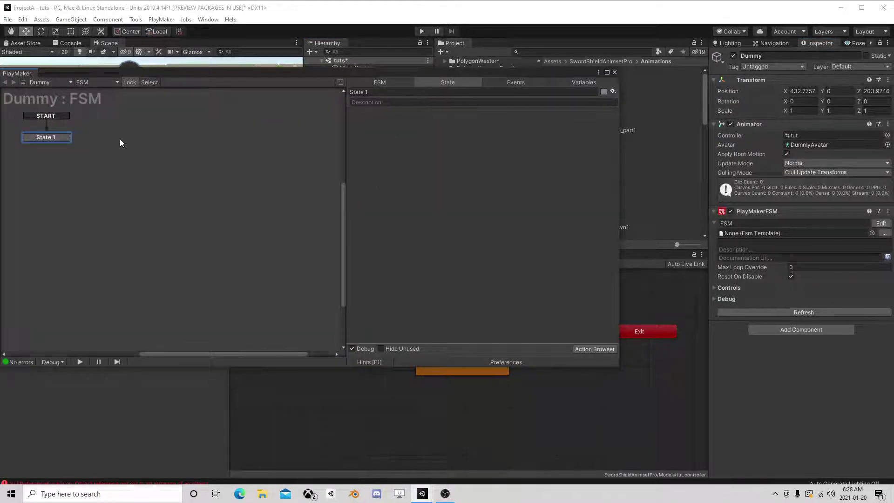
# Add a Wait action to State 1.
pyautogui.click(581, 349)
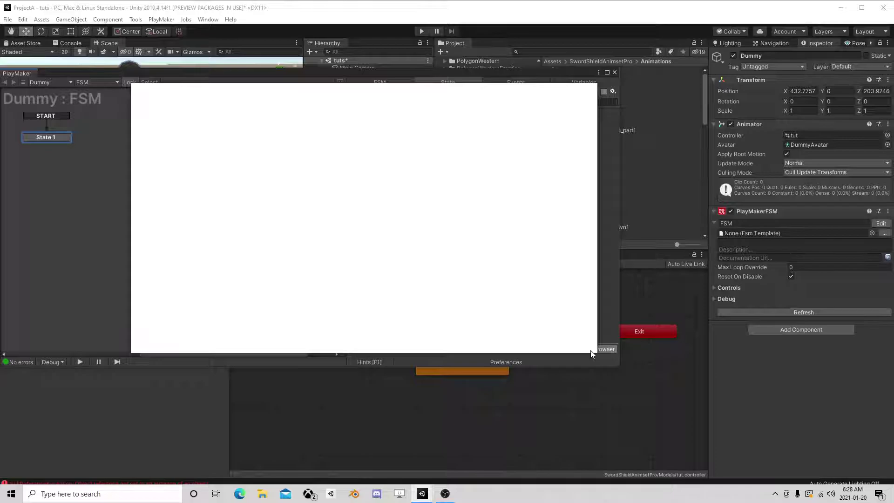
pyautogui.write('wait')
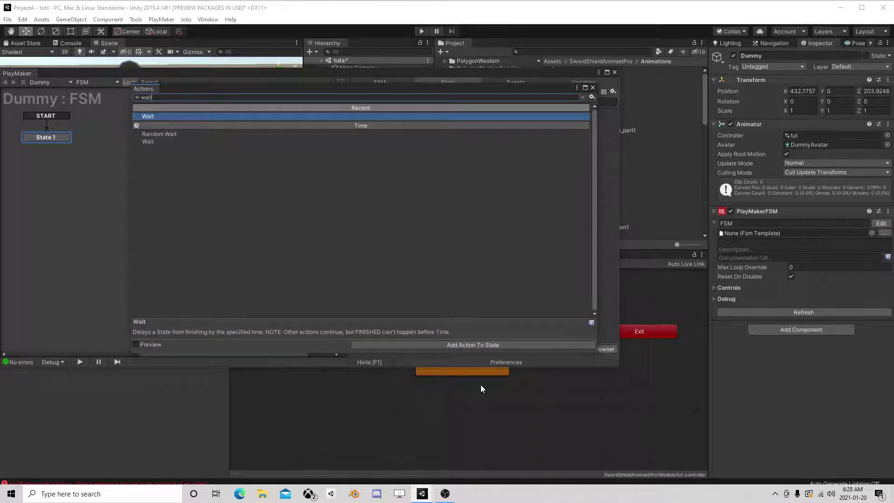
pyautogui.doubleClick(181, 117)
pyautogui.click(592, 88)
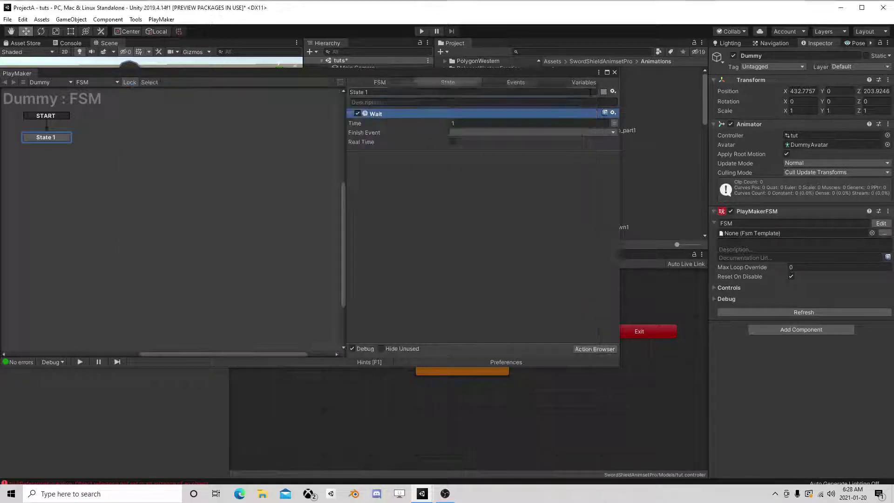
# Give State 1 a FINISHED transition and set Wait's Finish Event to FINISHED.
pyautogui.rightClick(48, 137)
pyautogui.moveTo(88, 142)
pyautogui.click(196, 141)
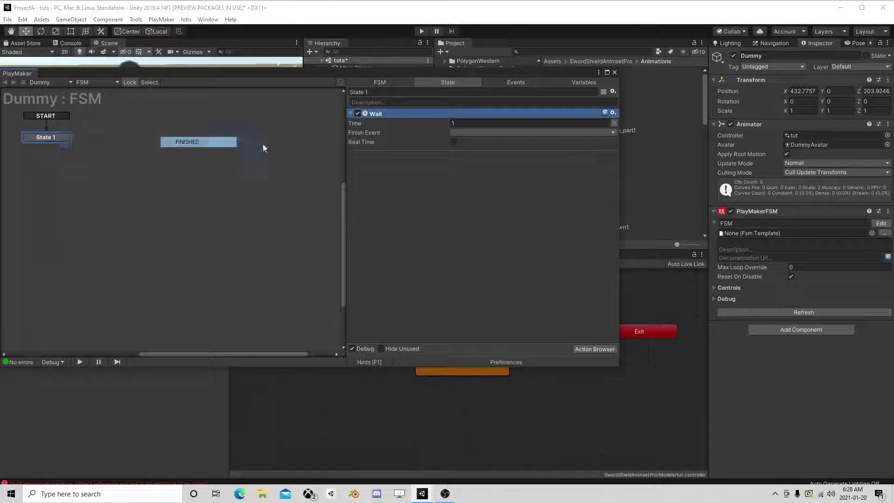
pyautogui.click(475, 133)
pyautogui.click(483, 152)
# Add State 2 and connect State 1's FINISHED transition to it.
pyautogui.rightClick(124, 142)
pyautogui.click(149, 146)
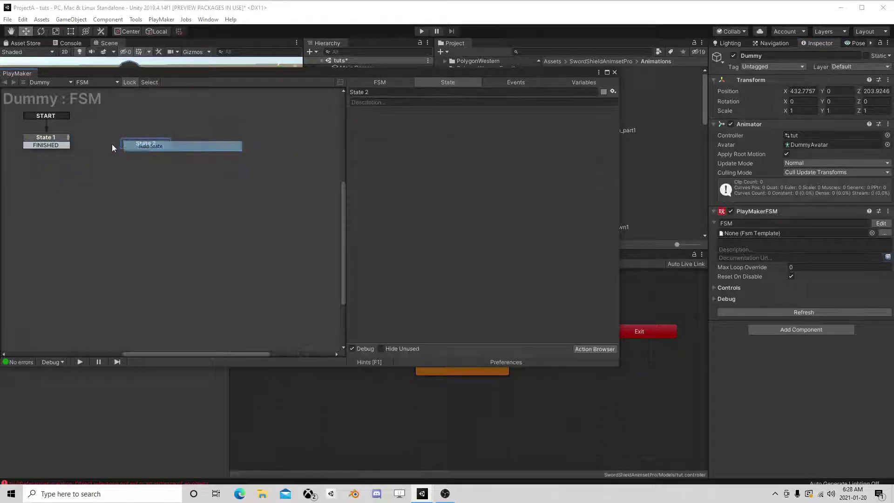
pyautogui.moveTo(58, 145); pyautogui.dragTo(145, 143)
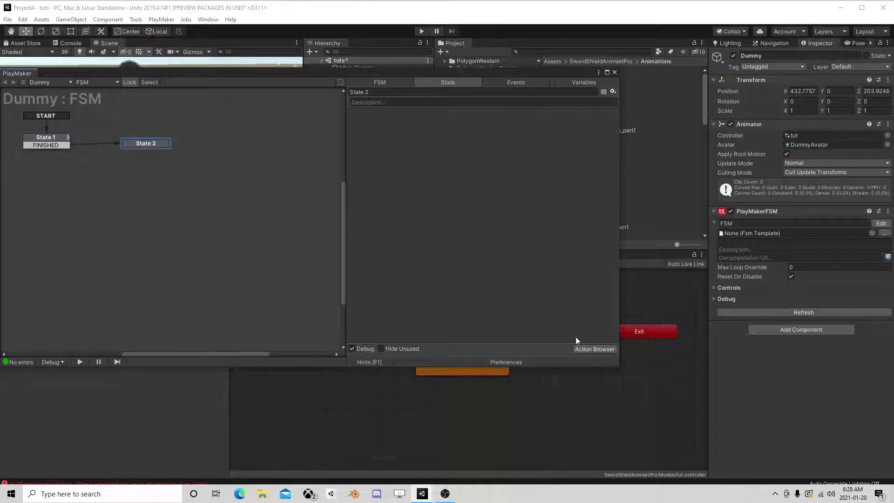
# Search the Action Browser for 'animato' and add Set Animator Trigger to State 2.
pyautogui.click(583, 348)
pyautogui.write('anim')
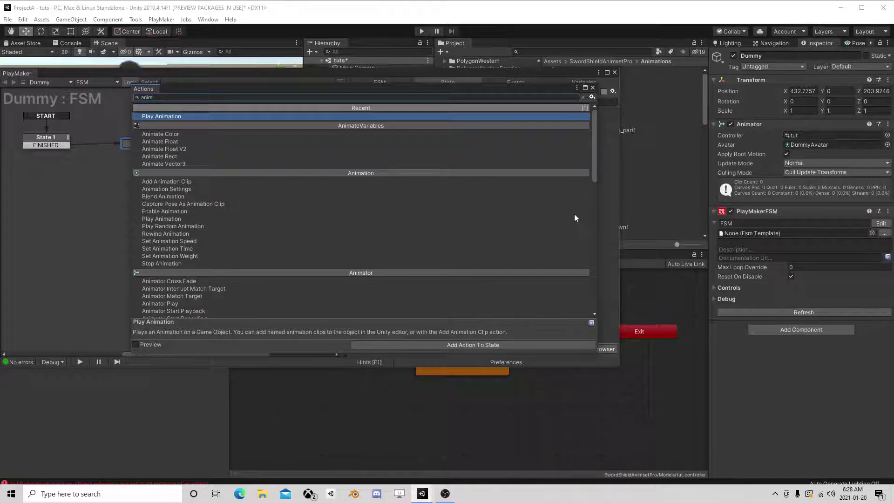
pyautogui.write('ator')
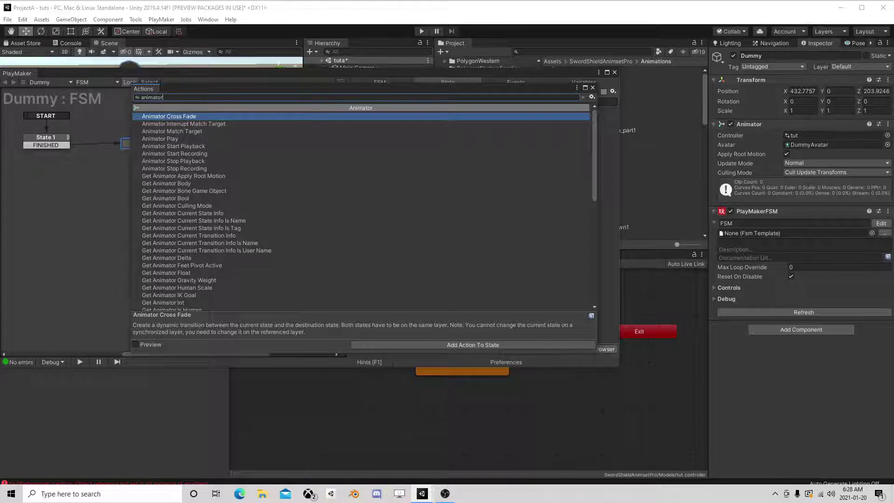
pyautogui.moveTo(333, 88); pyautogui.dragTo(280, 41)
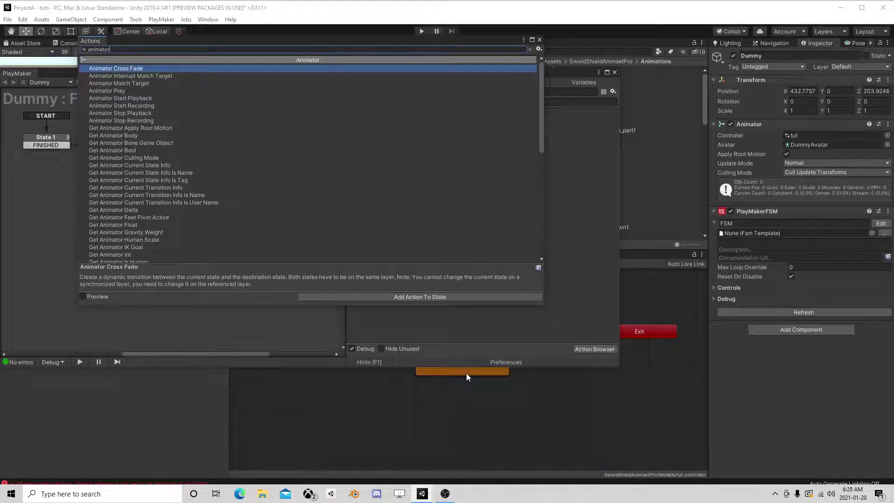
pyautogui.click(466, 373)
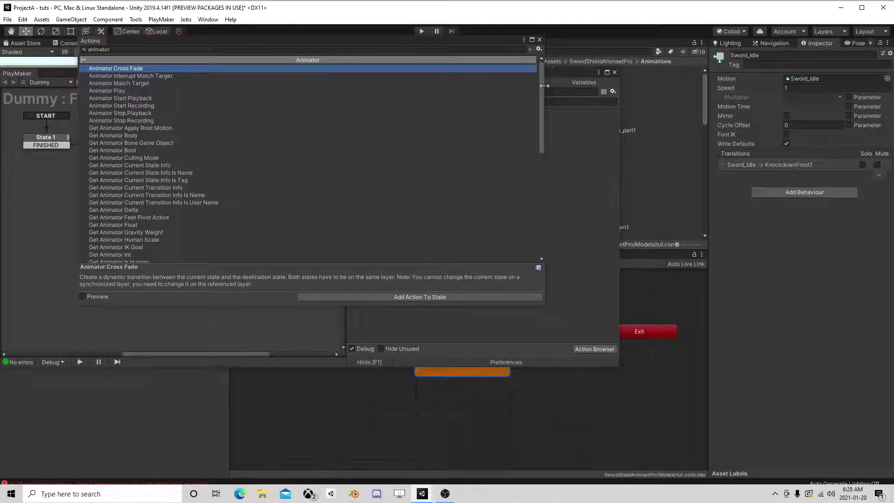
pyautogui.click(116, 91)
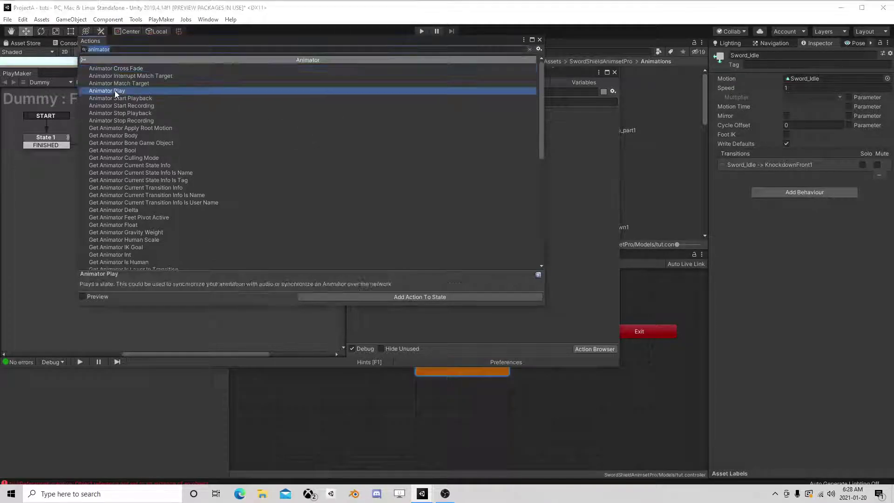
pyautogui.scroll(-10, 161, 136)
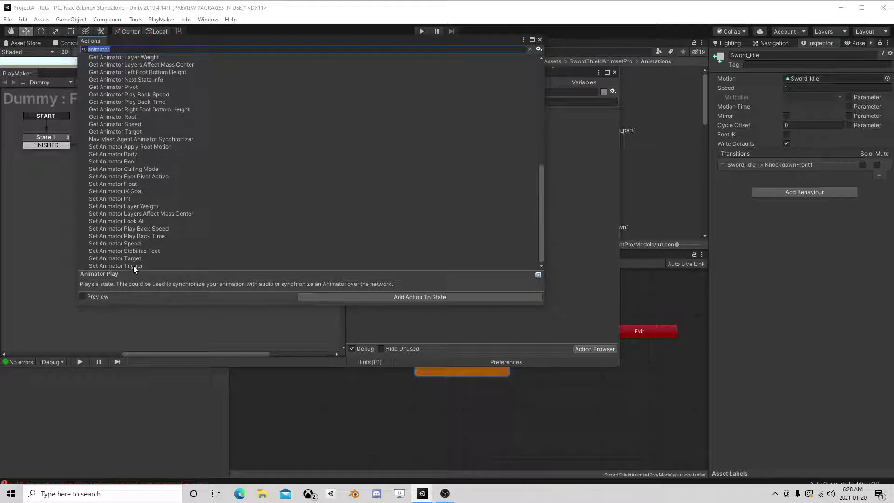
pyautogui.click(134, 267)
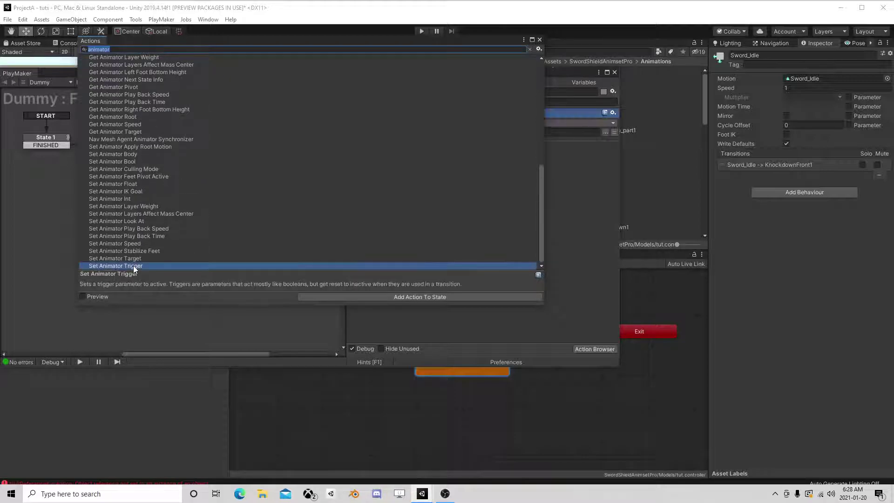
pyautogui.click(540, 39)
# Set the new action's Trigger field to the hit parameter.
pyautogui.moveTo(391, 74); pyautogui.dragTo(489, 90)
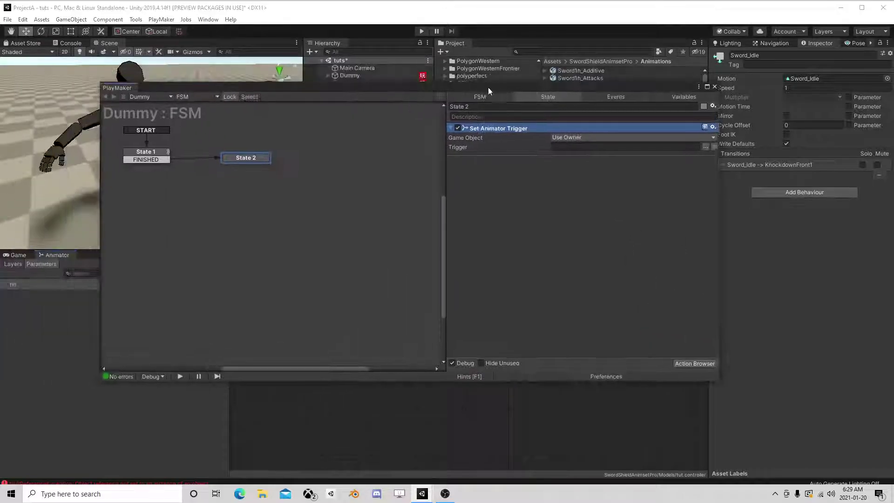
pyautogui.click(586, 147)
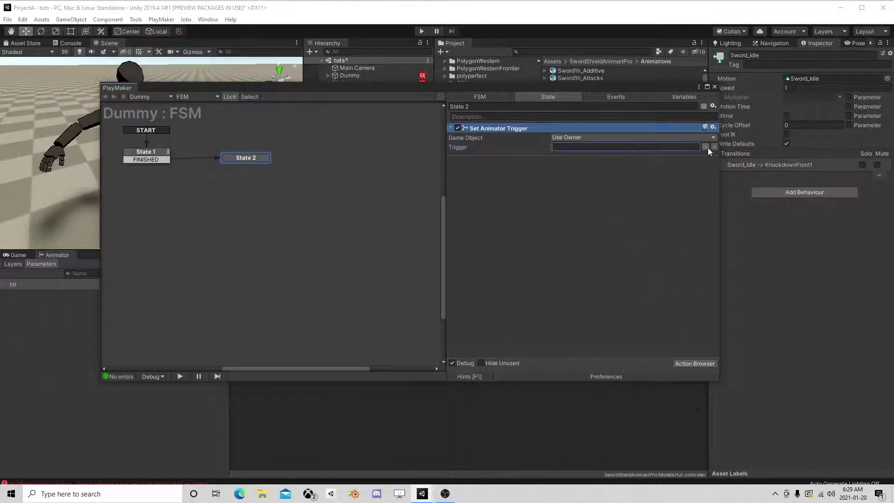
pyautogui.click(705, 147)
pyautogui.click(674, 146)
# Run the scene and watch Dummy's Animator graph as hit triggers KnockdownFront1.
pyautogui.click(714, 87)
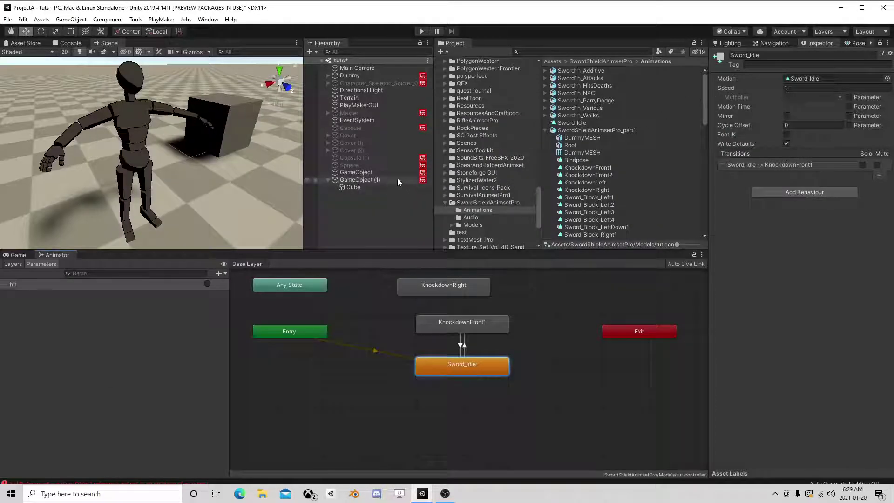
pyautogui.click(421, 31)
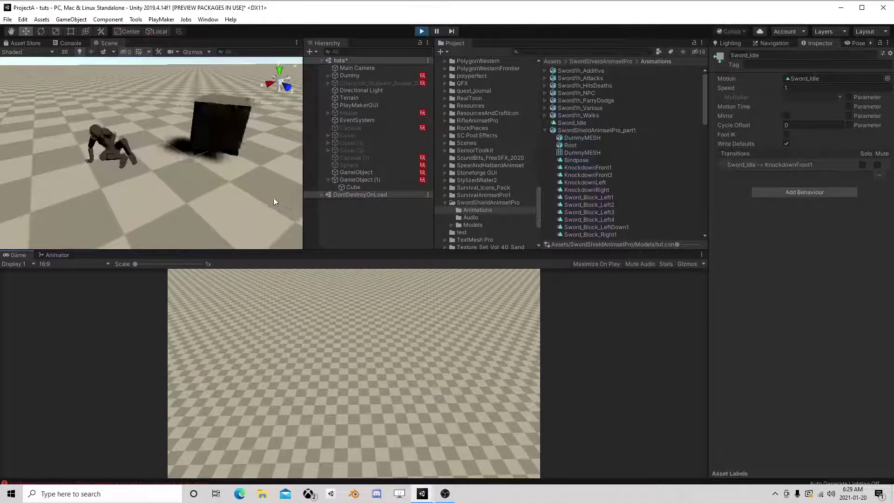
pyautogui.click(56, 255)
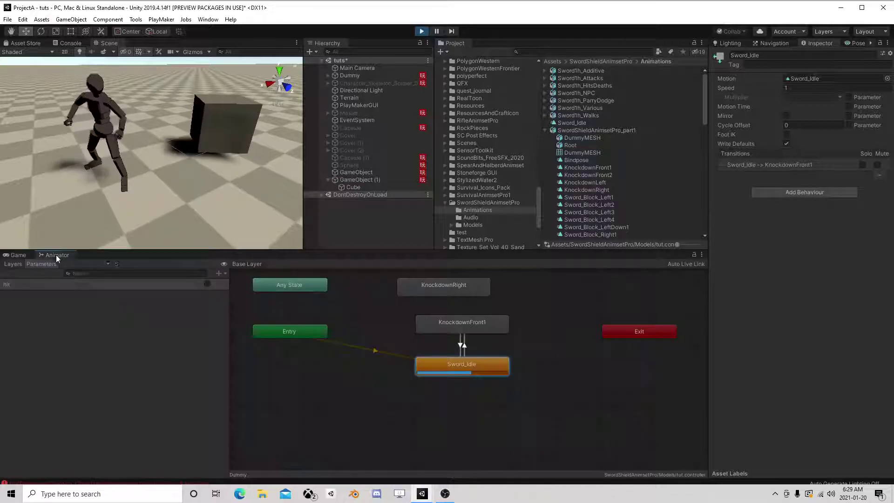
pyautogui.click(359, 180)
pyautogui.click(366, 76)
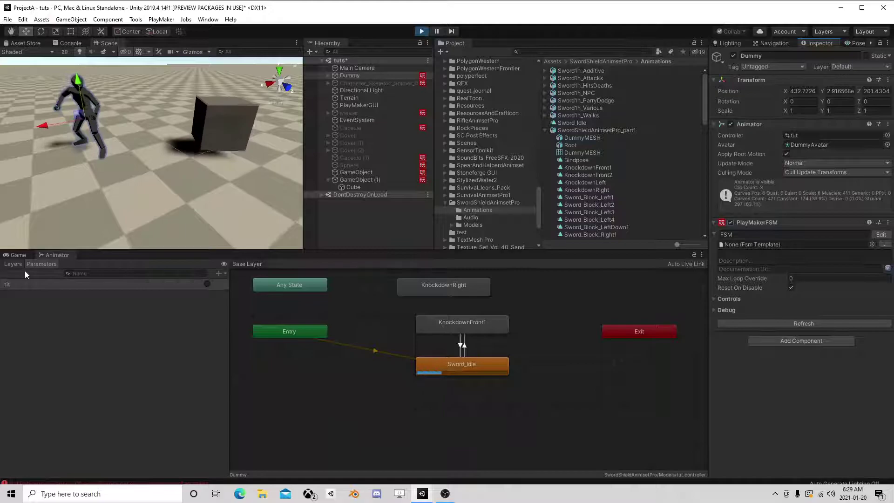
# Stop Play mode and add two new layers in the Animator's Layers tab.
pyautogui.click(422, 31)
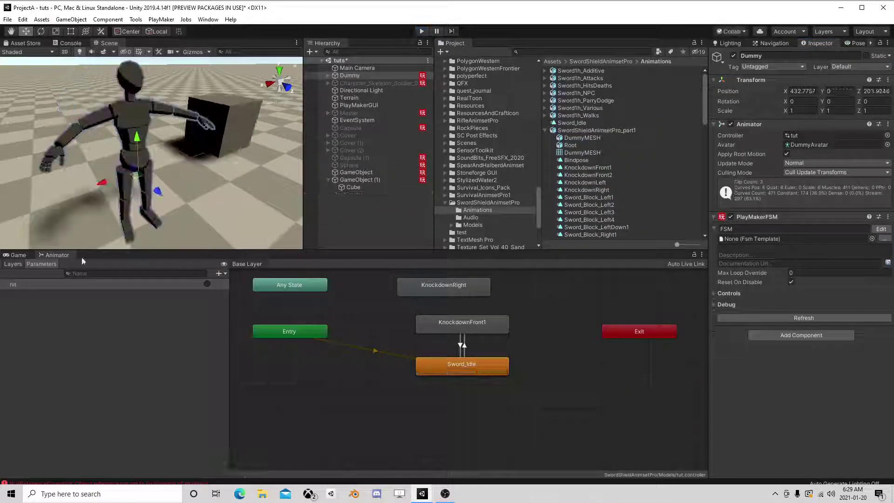
pyautogui.click(13, 264)
pyautogui.click(221, 274)
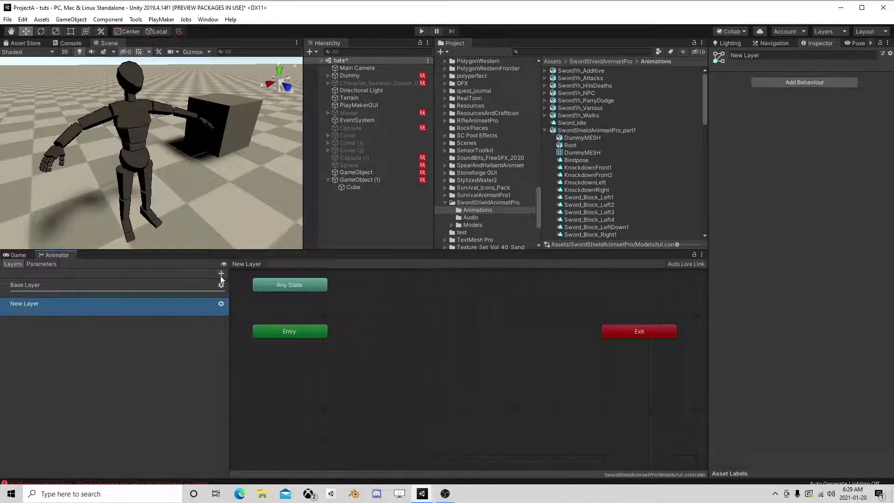
pyautogui.click(221, 275)
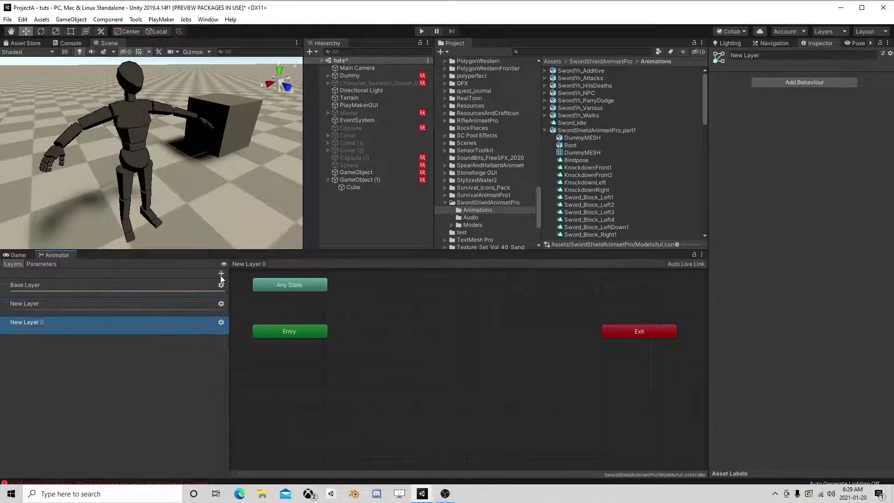
# Check Base Layer's name and settings, then view New Layer and New Layer 0's empty graphs.
pyautogui.doubleClick(196, 292)
pyautogui.scroll(-3, 382, 338)
pyautogui.scroll(3, 374, 353)
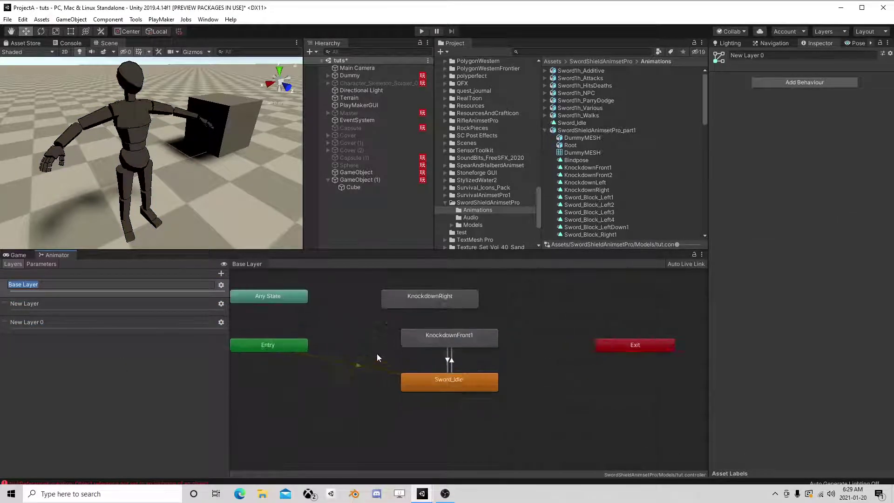
pyautogui.scroll(-1, 379, 353)
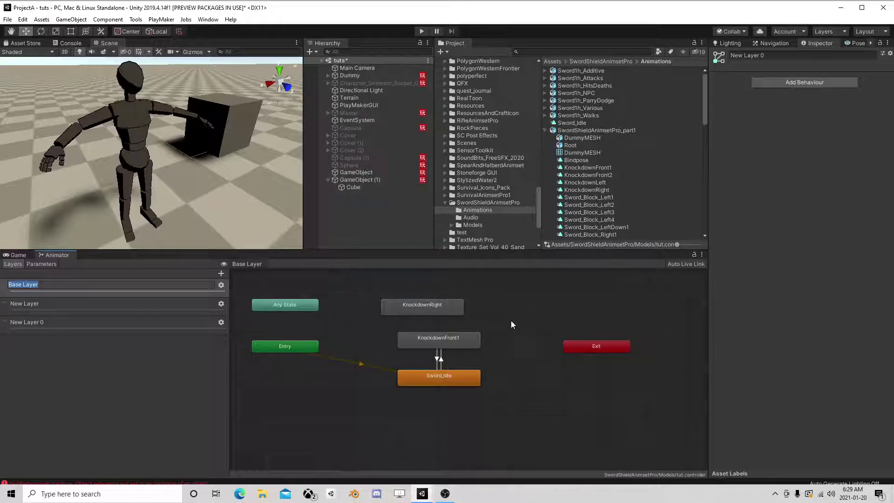
pyautogui.press('Return')
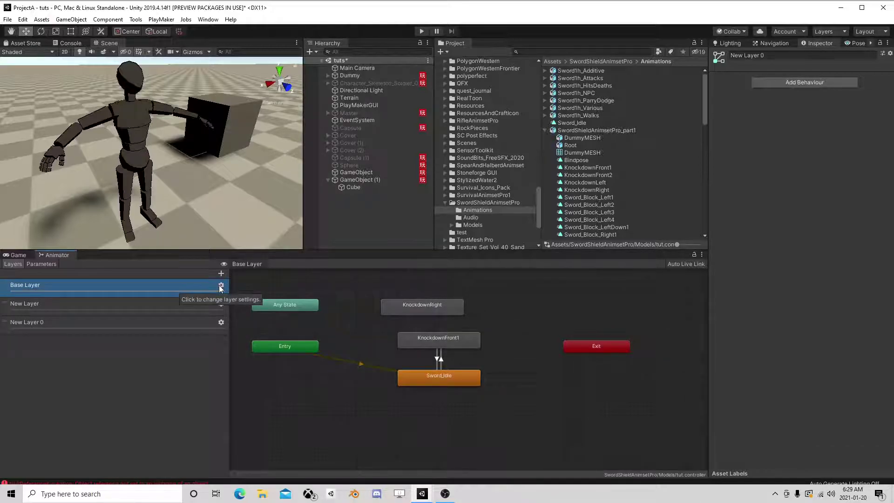
pyautogui.click(221, 285)
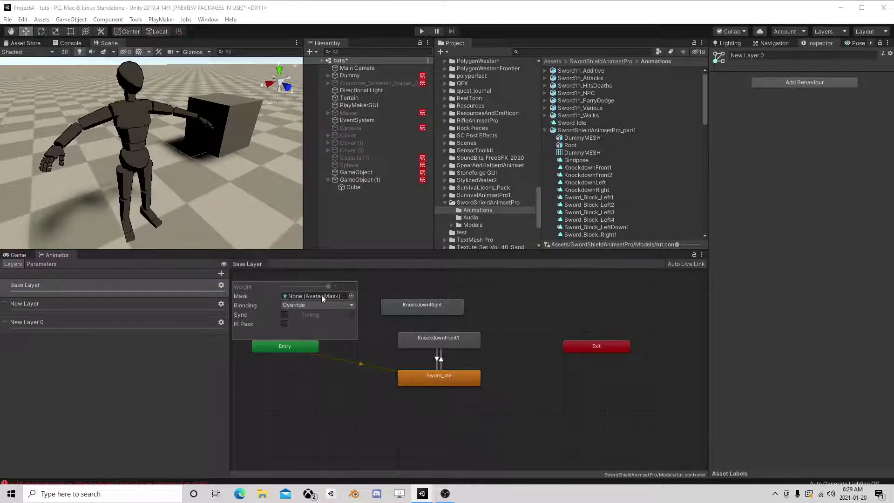
pyautogui.click(479, 299)
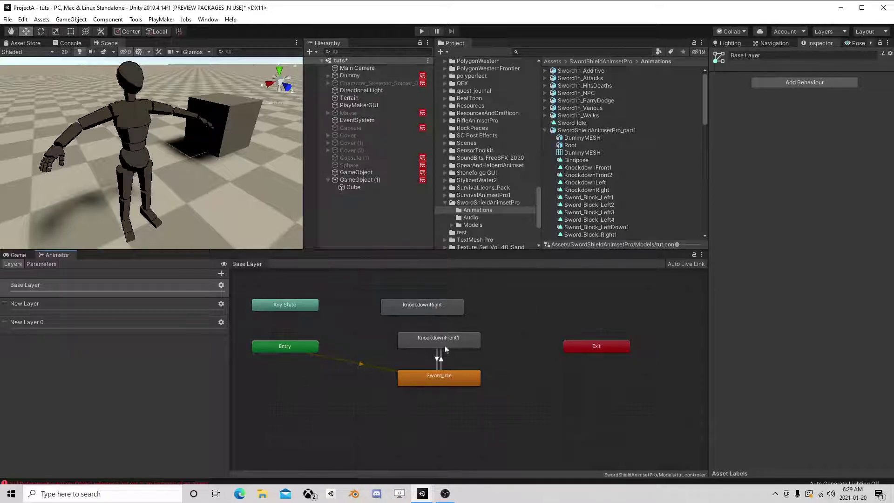
pyautogui.click(191, 308)
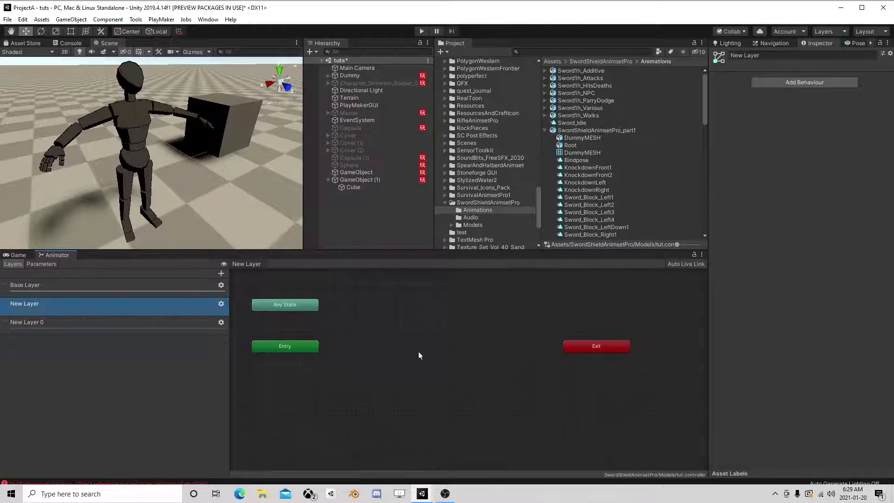
pyautogui.click(182, 328)
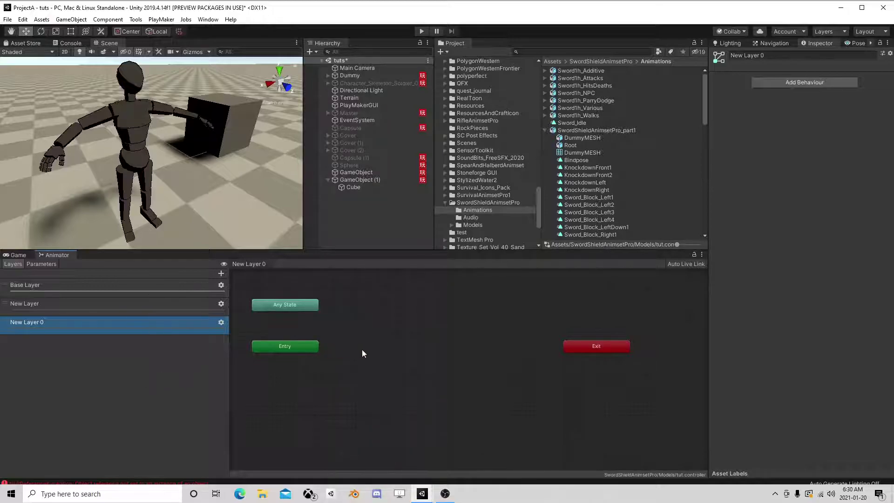
pyautogui.scroll(-2, 365, 340)
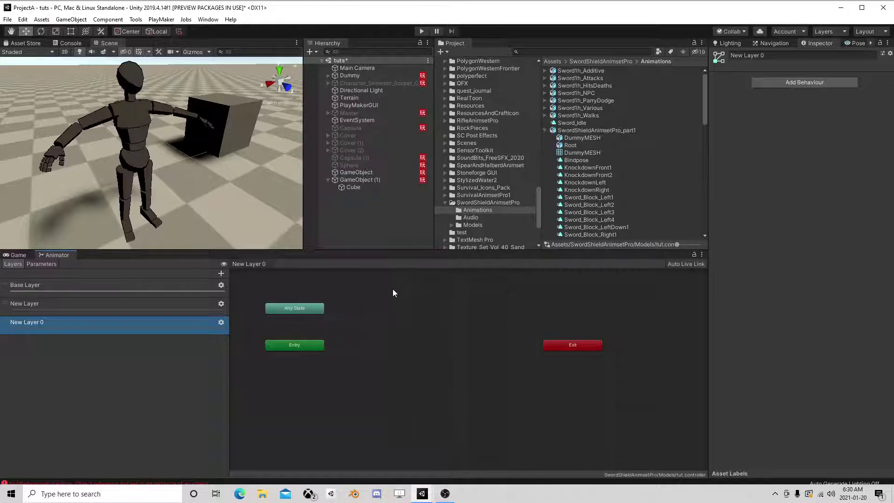
# Select the Dummy and then GameObject (1) in the Hierarchy, and bring the OBS recording window up over the editor.
pyautogui.click(357, 75)
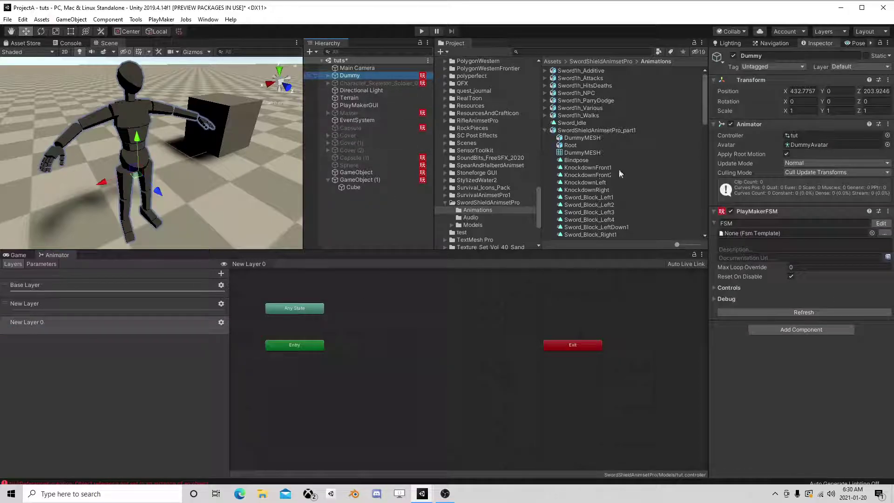
pyautogui.click(381, 180)
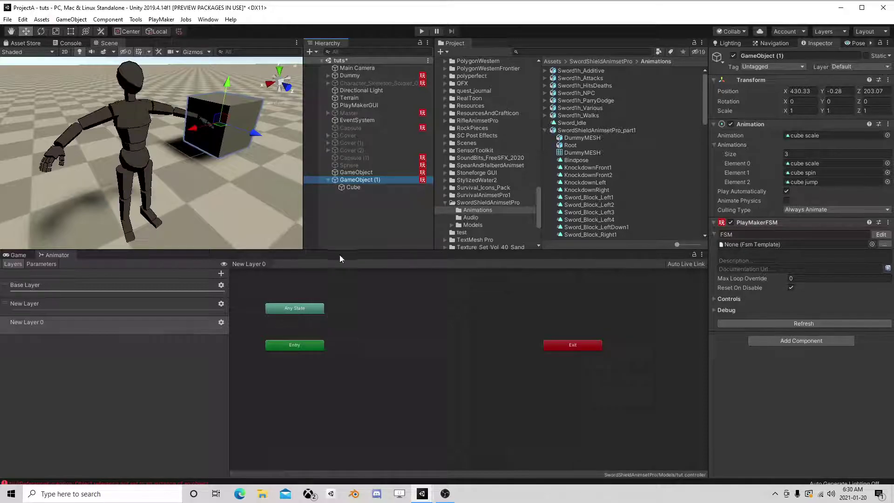
pyautogui.click(449, 497)
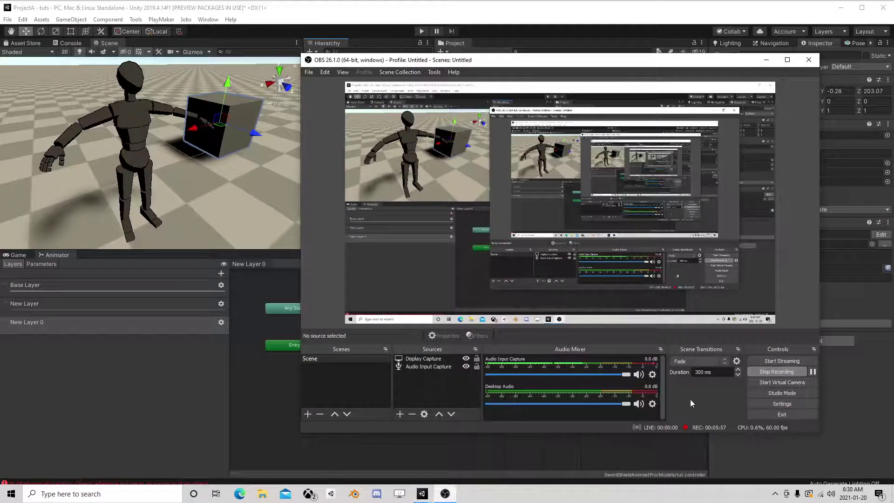